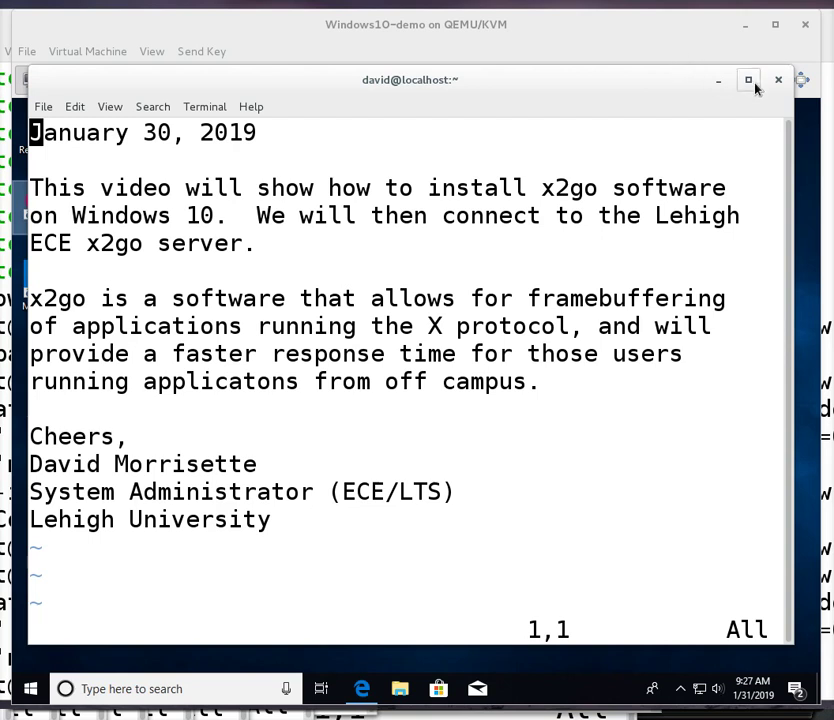
Minimise the terminal notes window and open Firefox without making it the default browser
{"action": "left_click", "coordinate": [719, 80]}
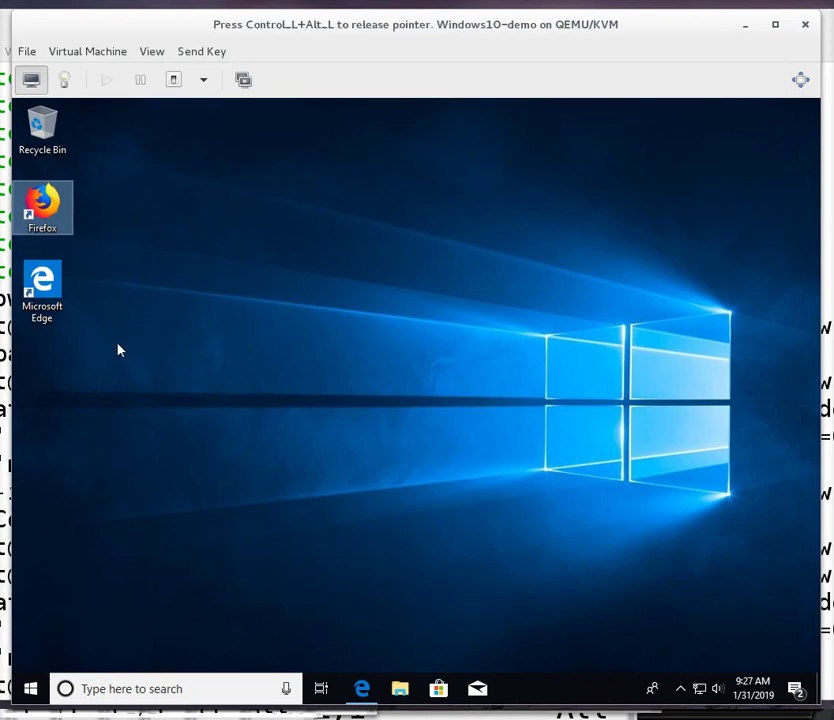
{"action": "double_click", "coordinate": [50, 228]}
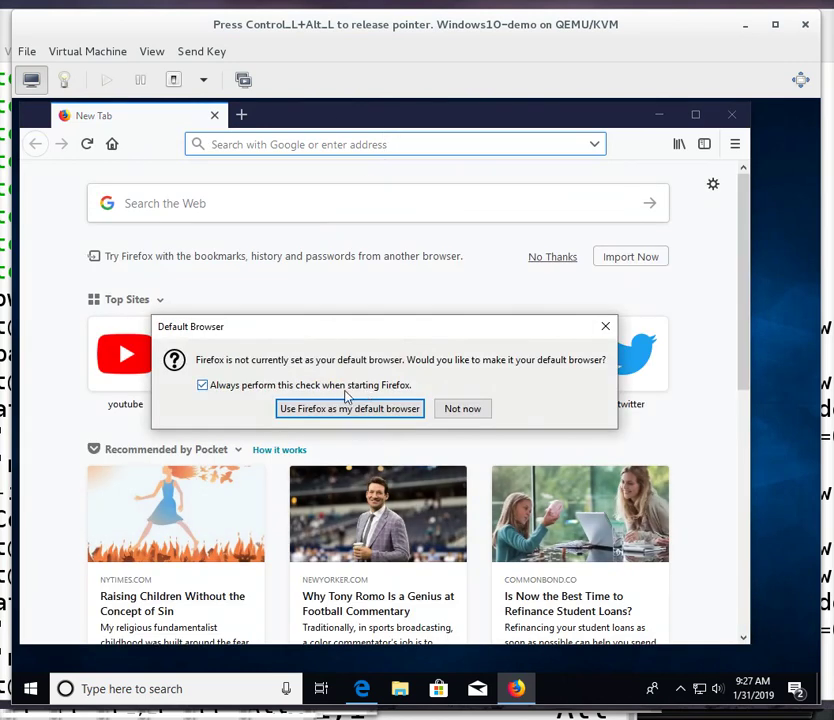
{"action": "left_click", "coordinate": [446, 409]}
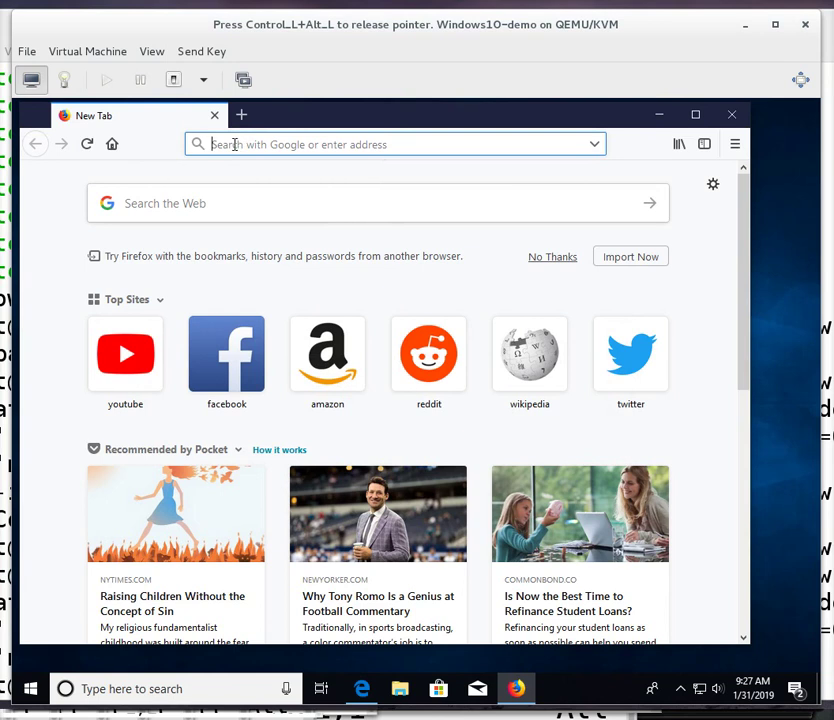
{"action": "type", "text": "www.."}
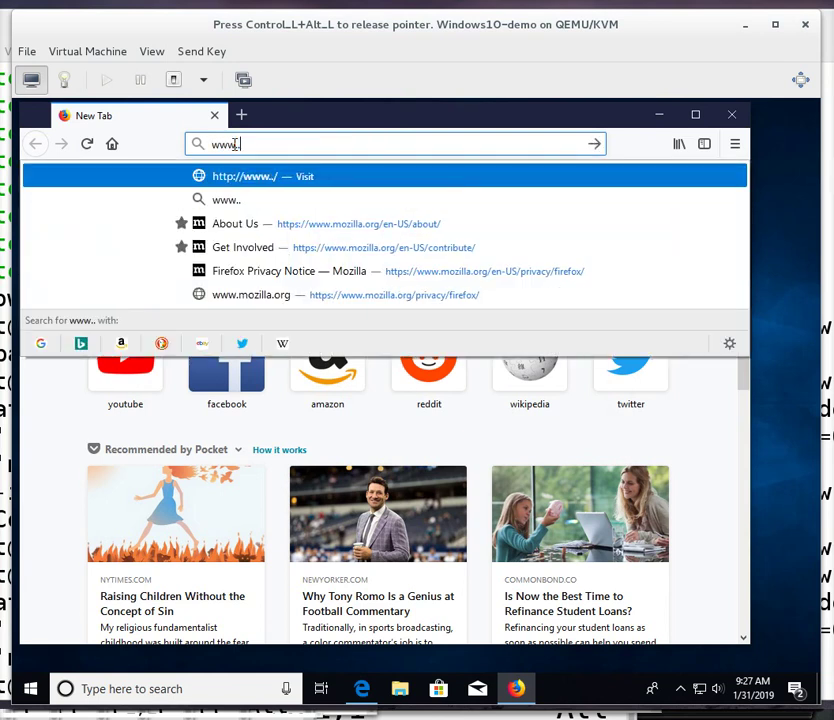
{"action": "type", "text": "g"}
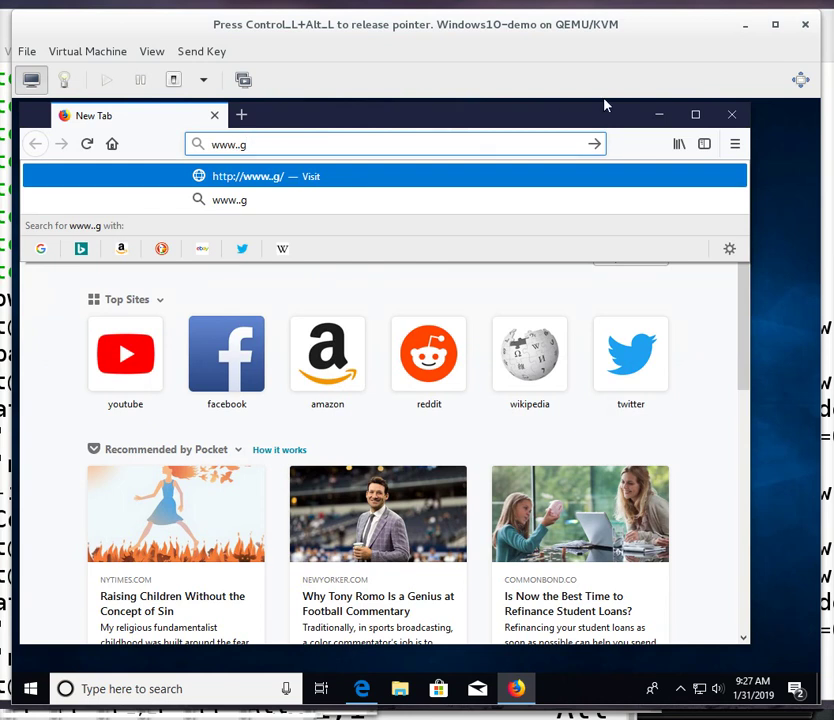
{"action": "key", "text": "BackSpace"}
{"action": "key", "text": "BackSpace"}
{"action": "key", "text": "BackSpace"}
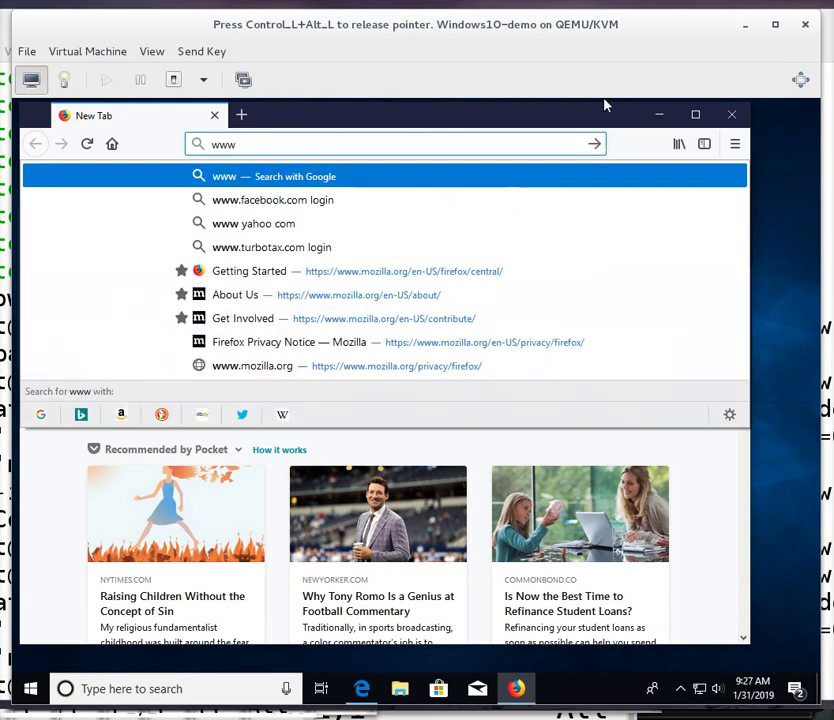
{"action": "type", "text": ".google.co"}
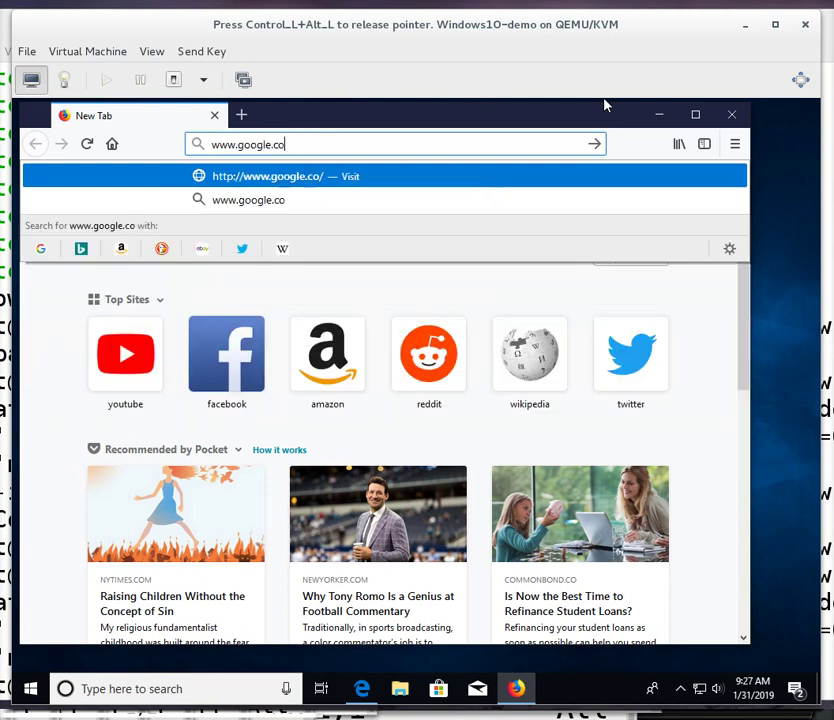
{"action": "type", "text": "m"}
{"action": "key", "text": "Return"}
Search Google for x2go and open the wiki.x2go.org result
{"action": "type", "text": "x"}
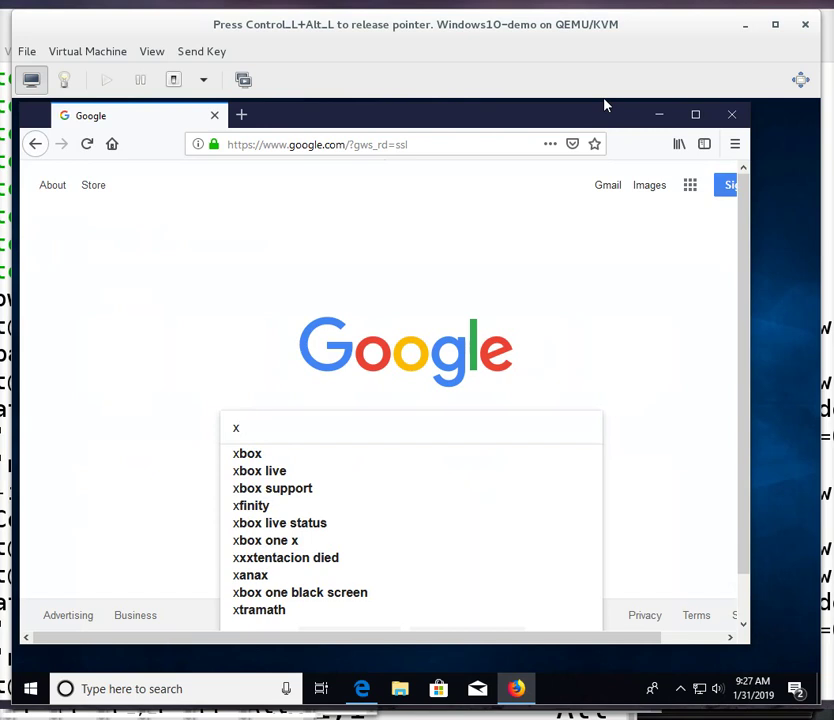
{"action": "type", "text": "2go"}
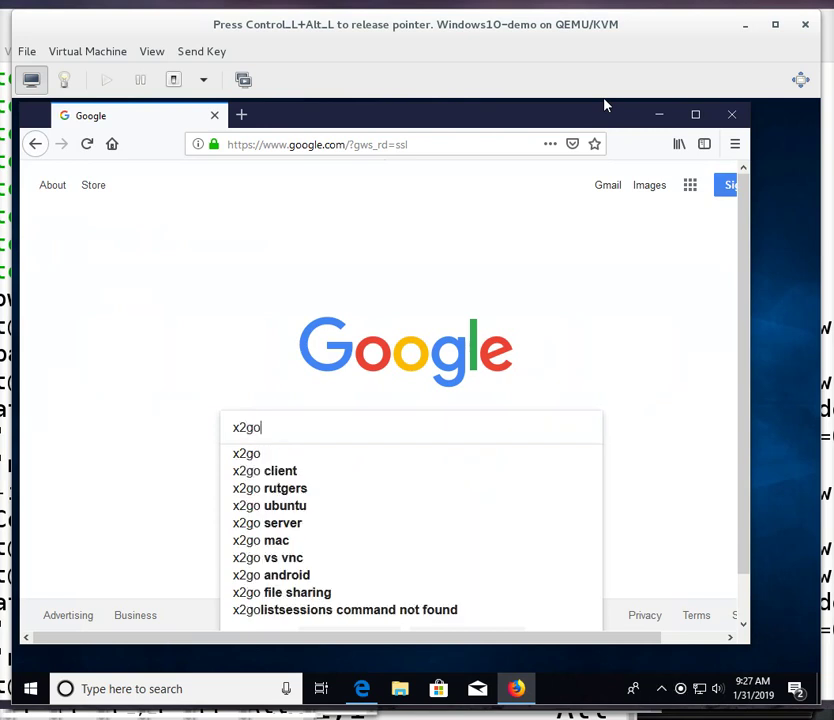
{"action": "key", "text": "Return"}
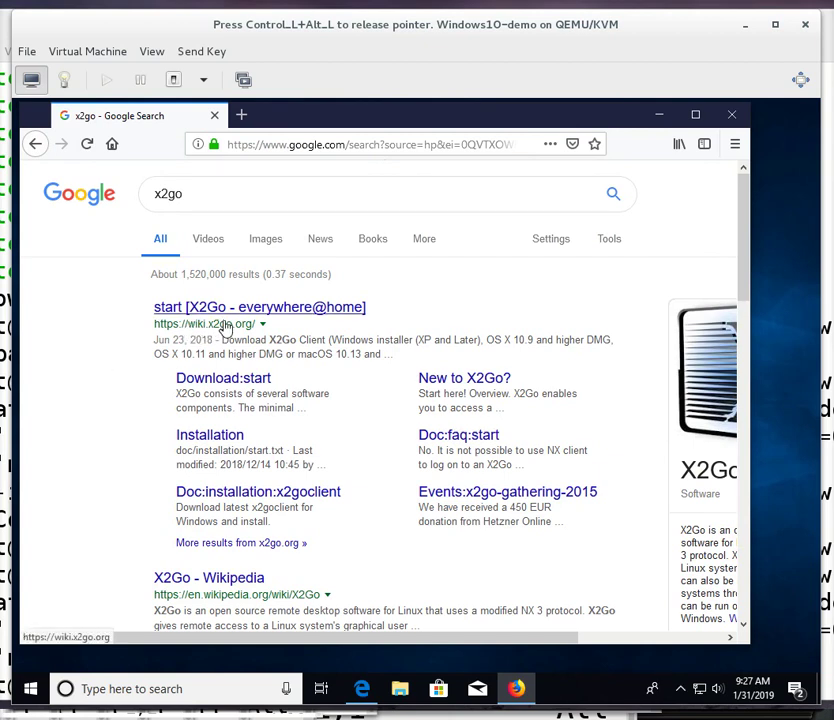
{"action": "left_click", "coordinate": [226, 328]}
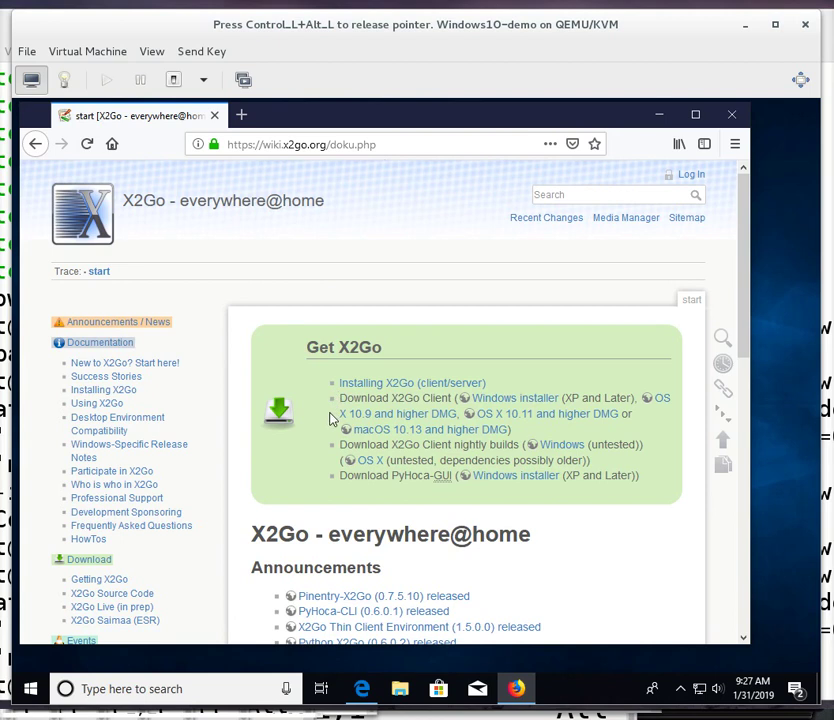
Download the X2Go Client Windows installer, save the setup file and check its download progress
{"action": "left_click", "coordinate": [505, 400]}
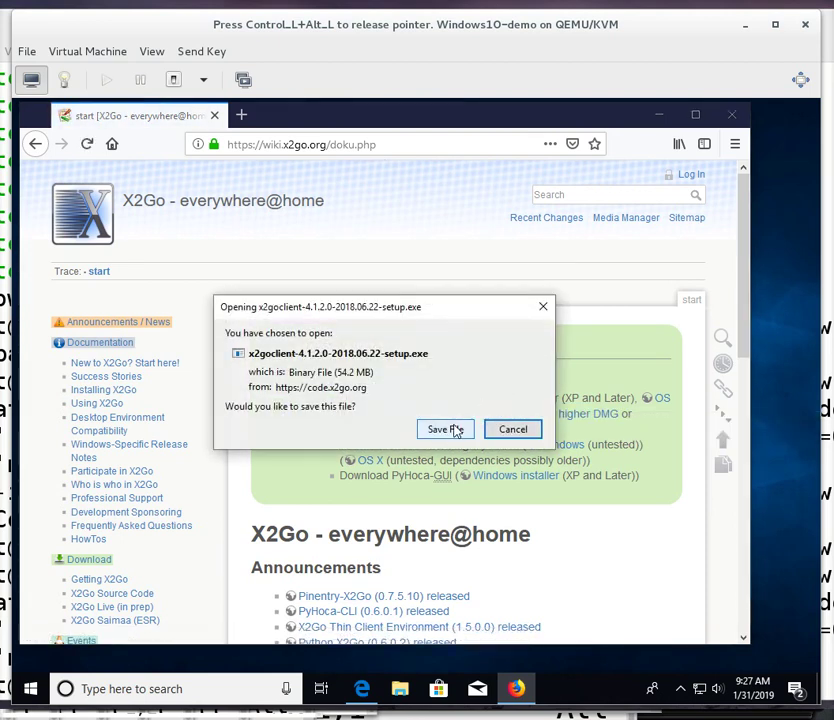
{"action": "left_click", "coordinate": [447, 430]}
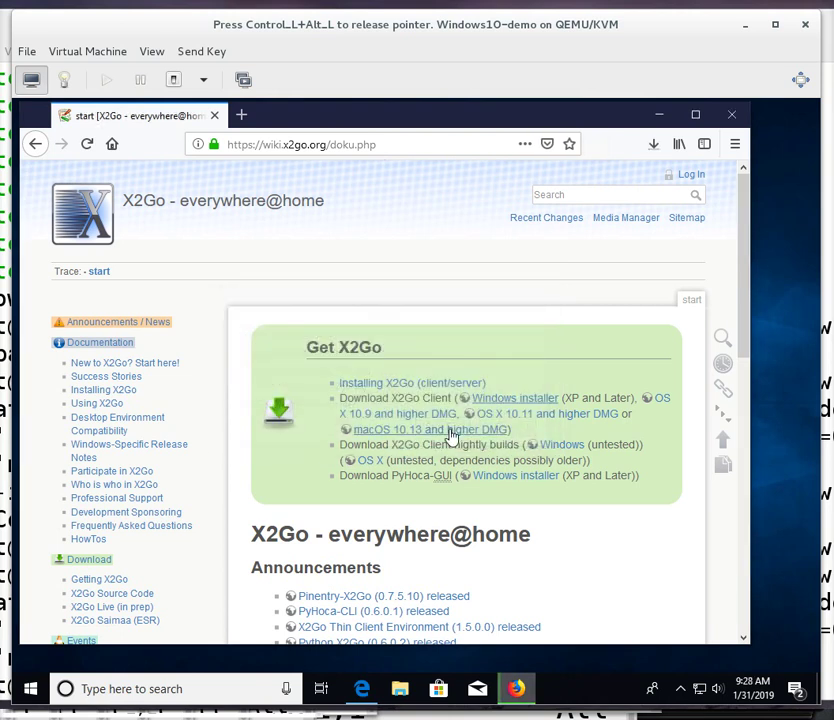
{"action": "left_click", "coordinate": [653, 143]}
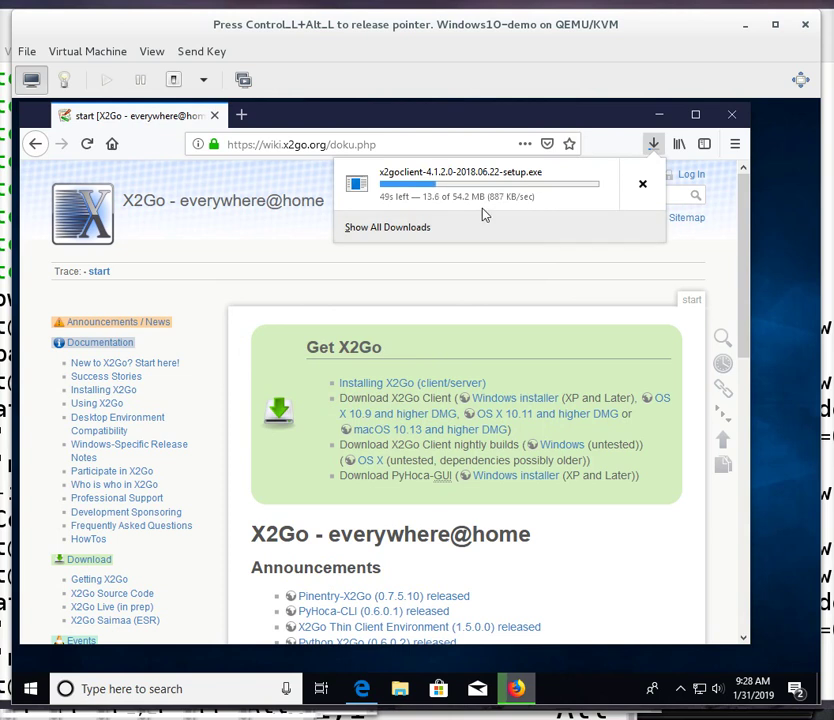
Check the Cisco AnyConnect VPN status and the state of the installer download, and minimise the browser
{"action": "left_click", "coordinate": [681, 692]}
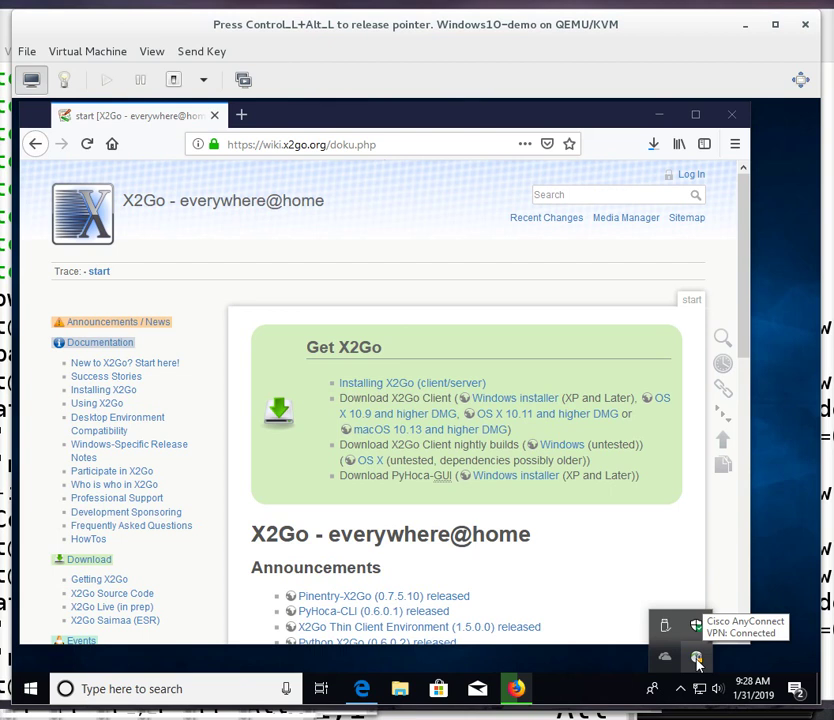
{"action": "left_click", "coordinate": [653, 145]}
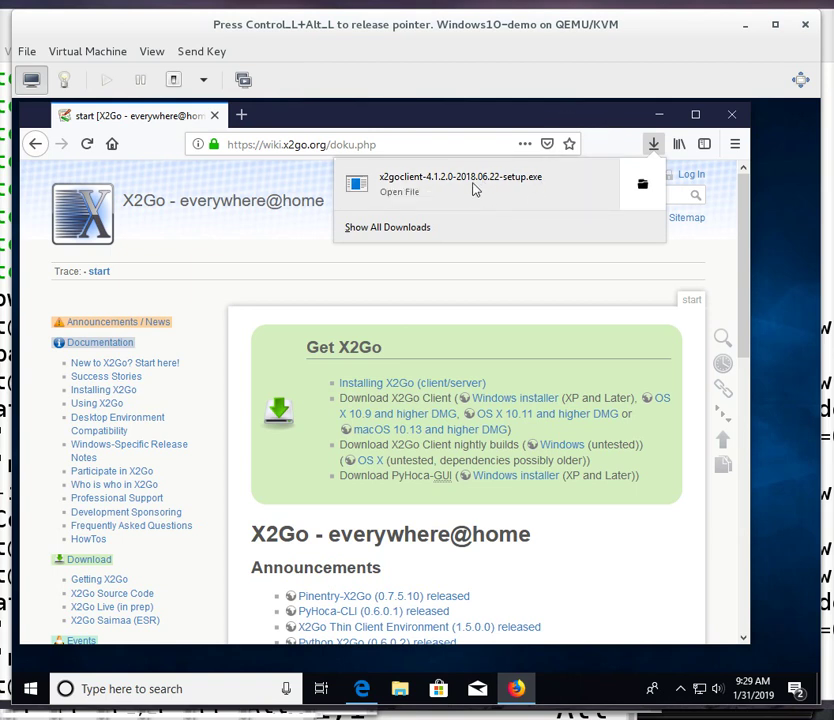
{"action": "left_click", "coordinate": [655, 118]}
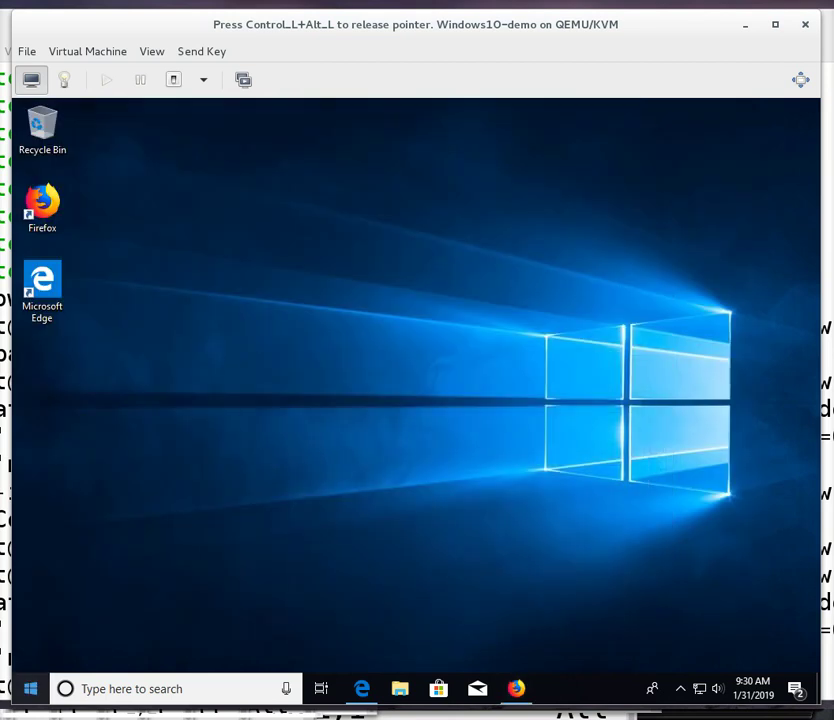
Open the Downloads folder in File Explorer and turn on the display of file name extensions
{"action": "right_click", "coordinate": [26, 690]}
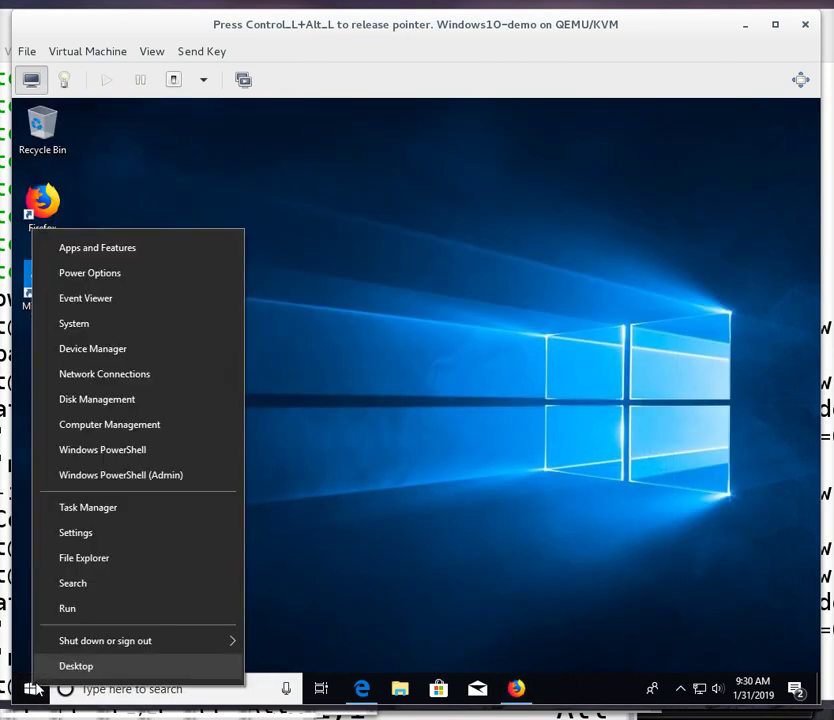
{"action": "left_click", "coordinate": [82, 561]}
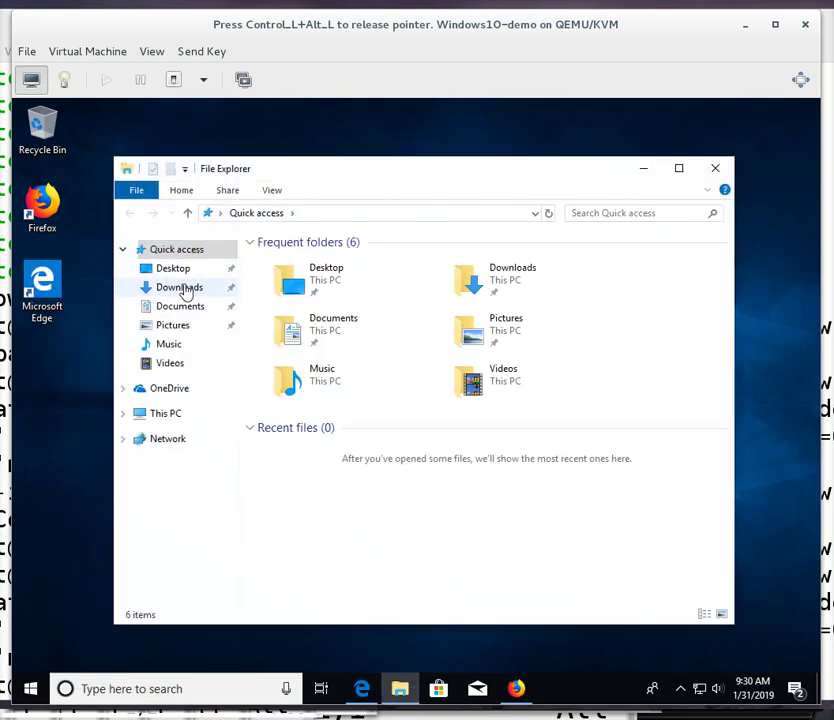
{"action": "left_click", "coordinate": [181, 288]}
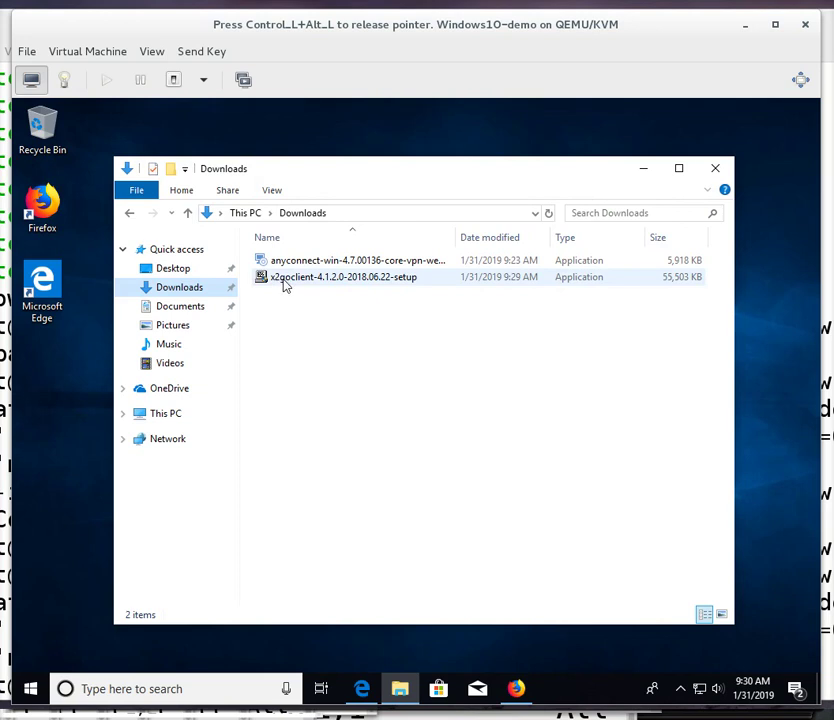
{"action": "left_click", "coordinate": [272, 191]}
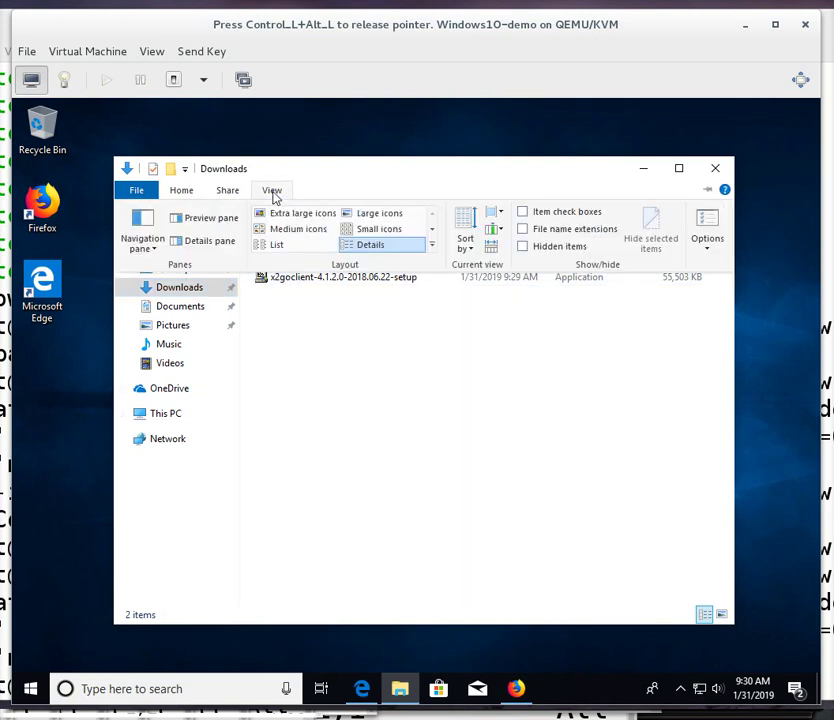
{"action": "left_click", "coordinate": [523, 231]}
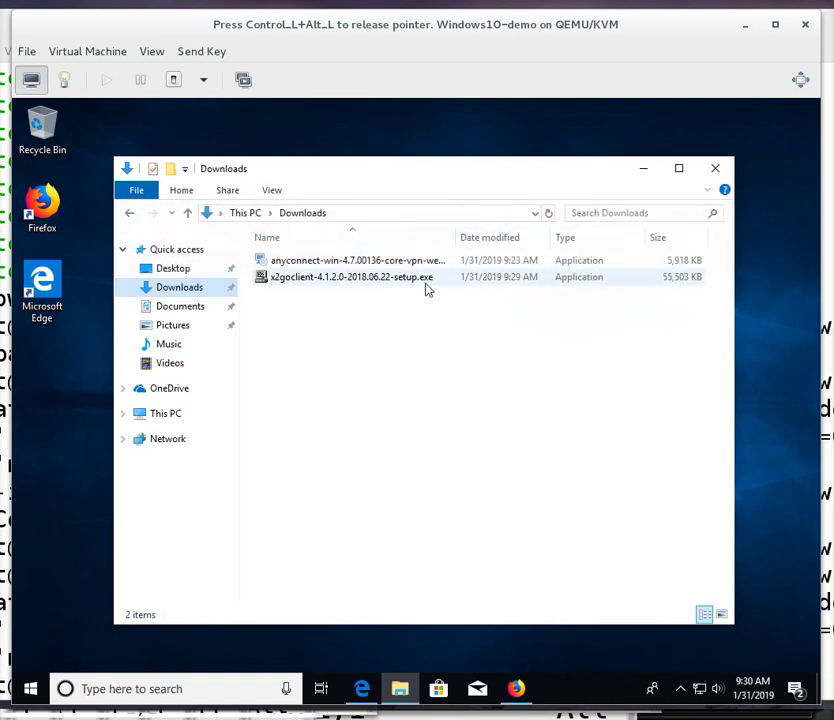
Run x2goclient-4.1.2.0-2018.06.22-setup.exe with administrator approval, choose English as the installer language and accept the license agreement
{"action": "double_click", "coordinate": [355, 282]}
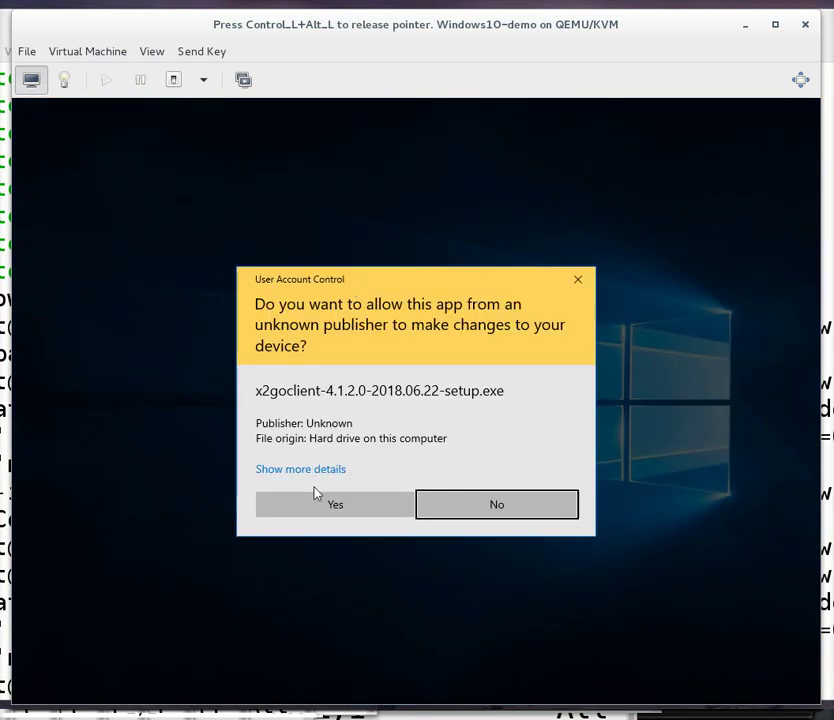
{"action": "left_click", "coordinate": [322, 510]}
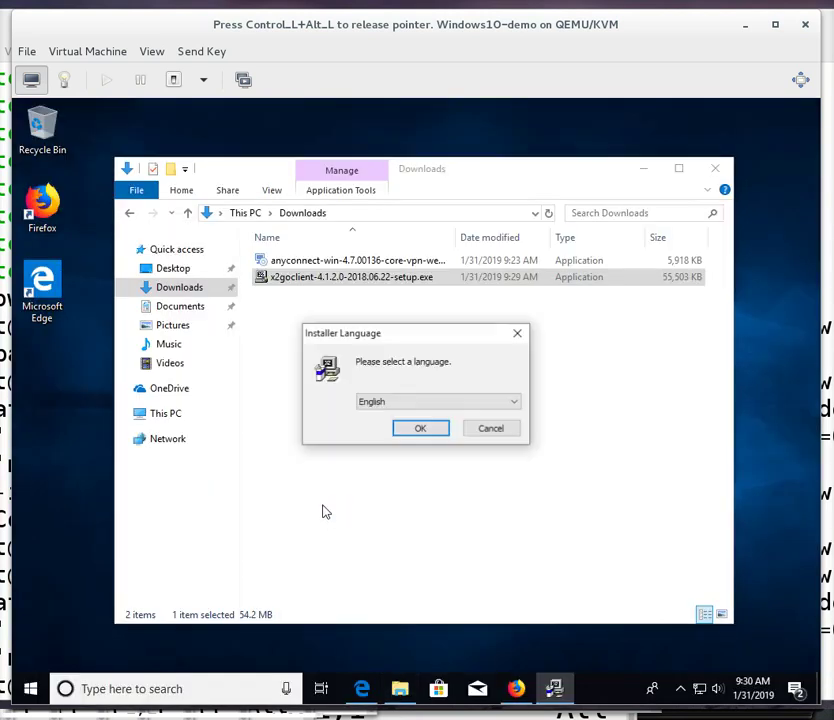
{"action": "left_click", "coordinate": [413, 431]}
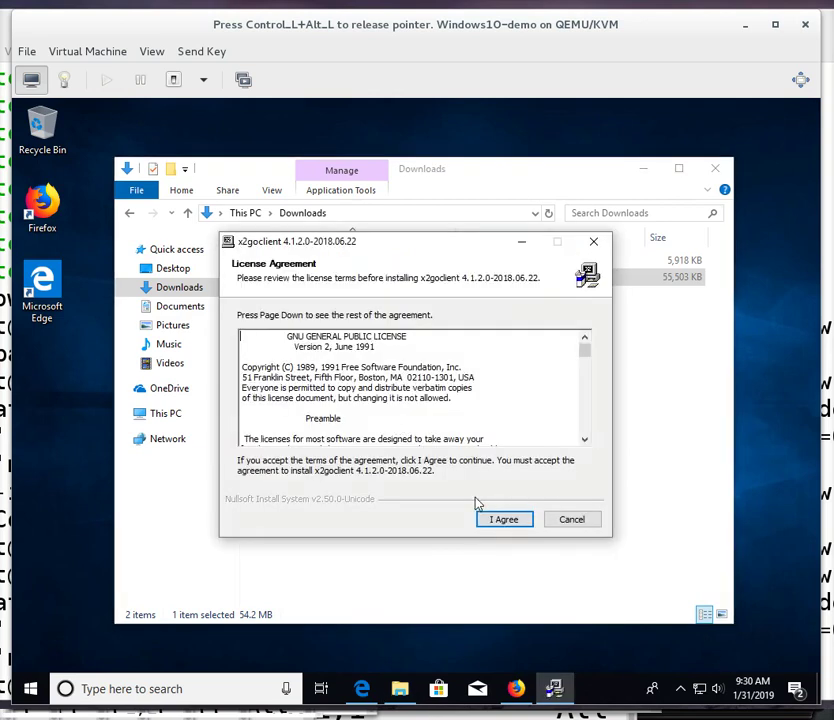
{"action": "left_click", "coordinate": [506, 523]}
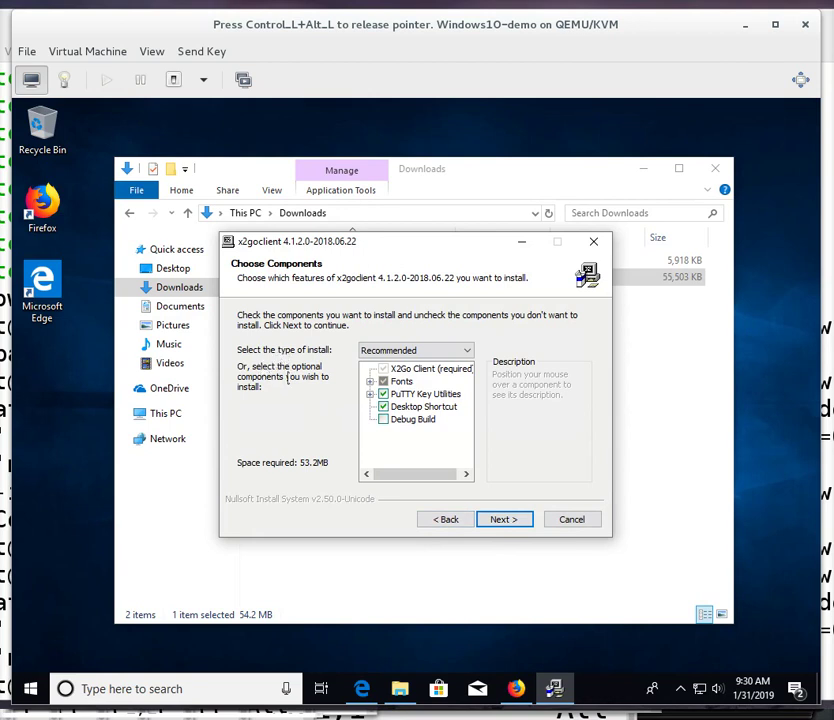
Install the Recommended components to C:\Program Files (x86)\x2goclient with the Start menu folder X2Go Client for Windows, and close the installer and File Explorer
{"action": "left_click", "coordinate": [501, 519]}
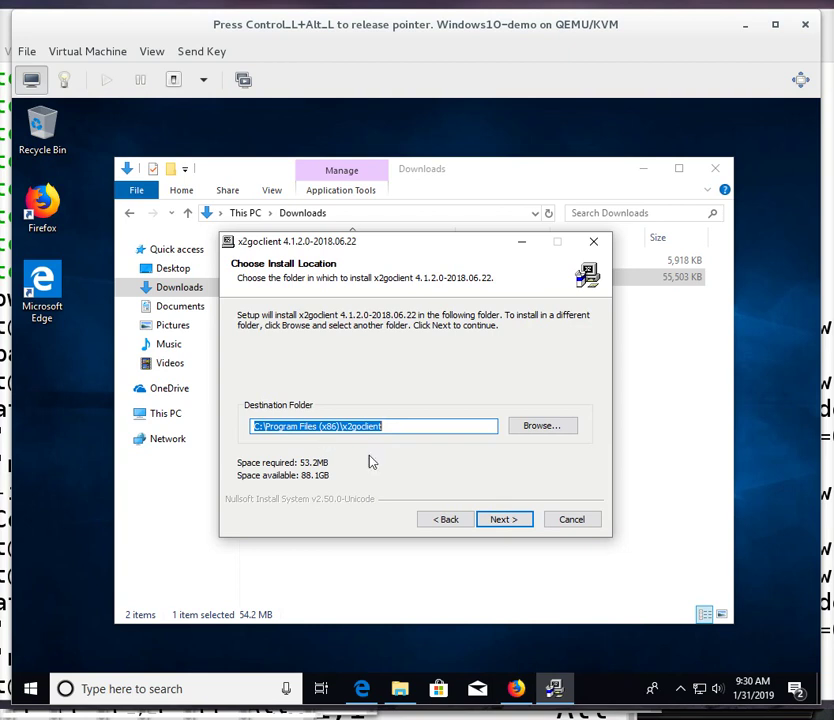
{"action": "left_click", "coordinate": [517, 521]}
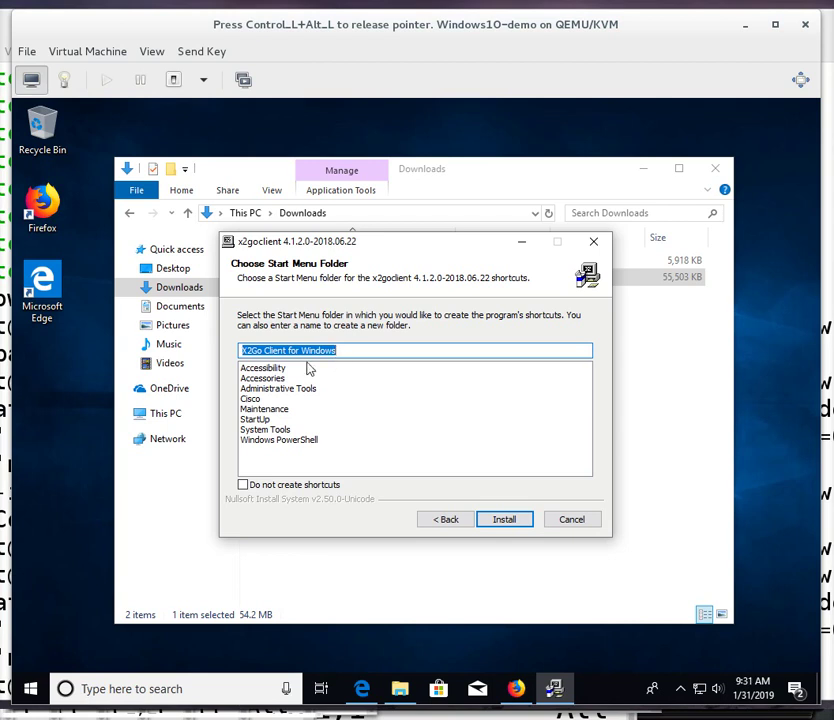
{"action": "left_click", "coordinate": [507, 519]}
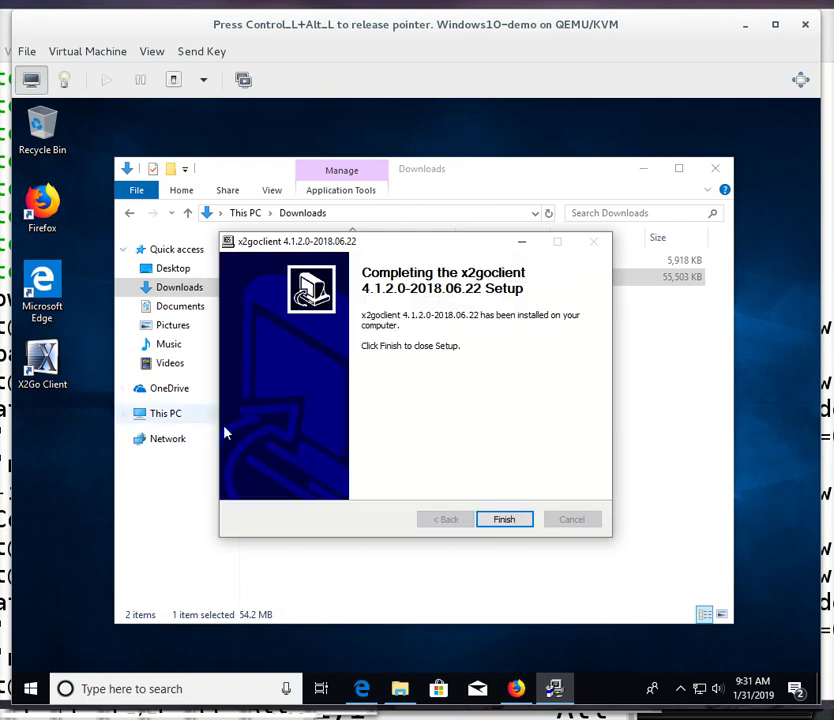
{"action": "left_click", "coordinate": [507, 521]}
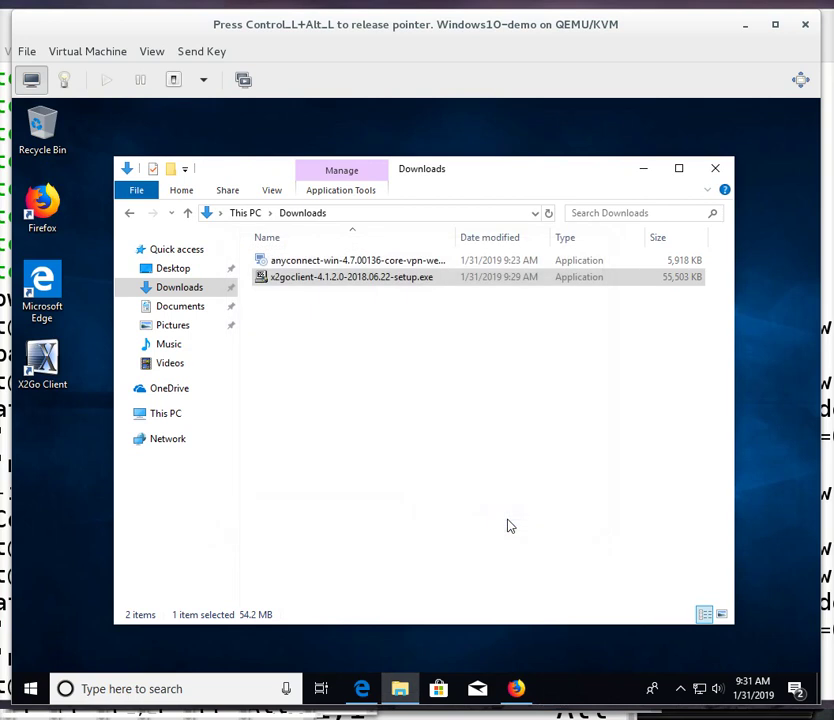
{"action": "left_click", "coordinate": [717, 170]}
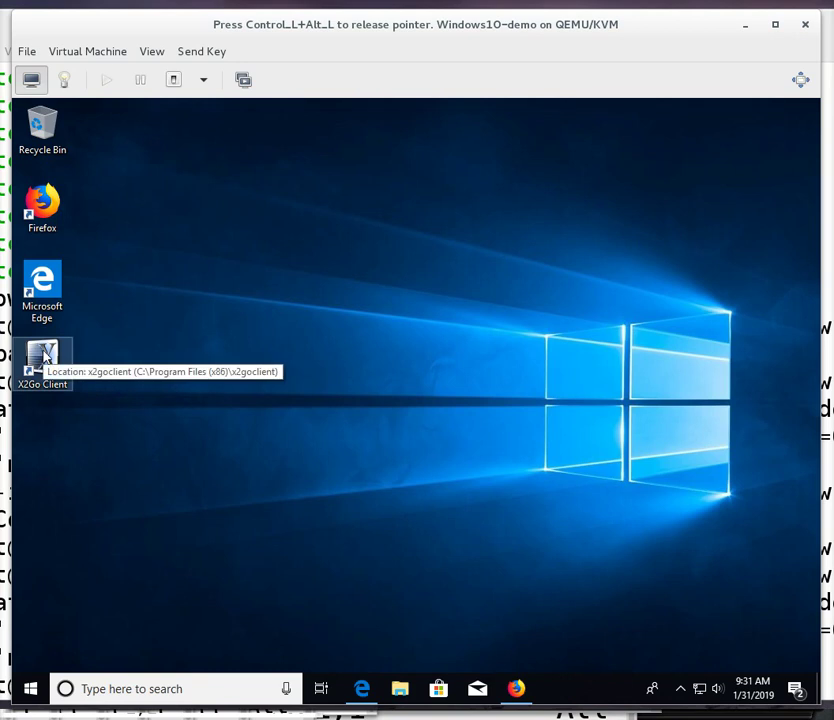
Examine the programs inside the X2Go Client for Windows folder in the Start menu, and return to the desktop
{"action": "left_click", "coordinate": [31, 692]}
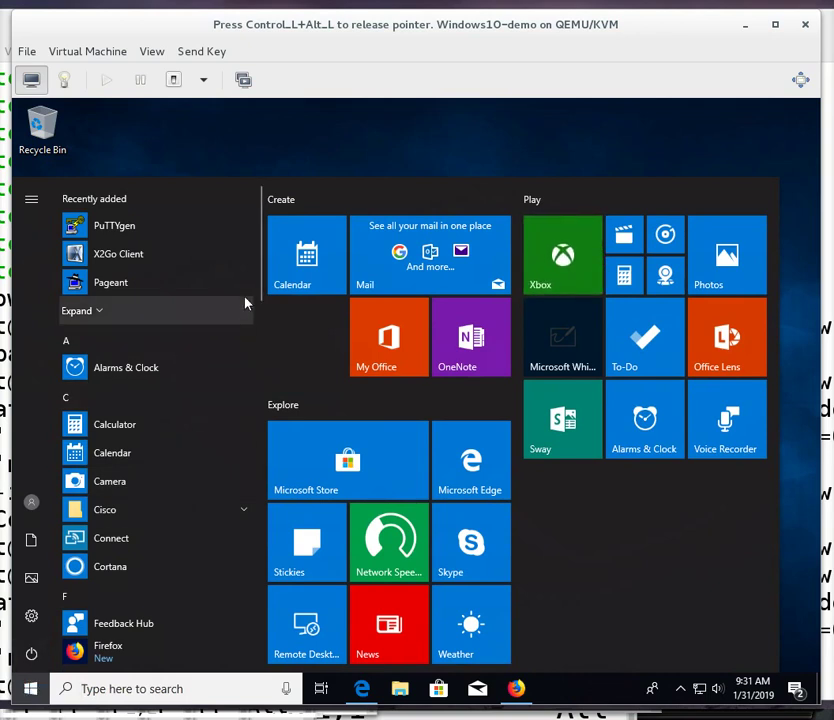
{"action": "left_click_drag", "start_coordinate": [262, 293], "coordinate": [229, 695]}
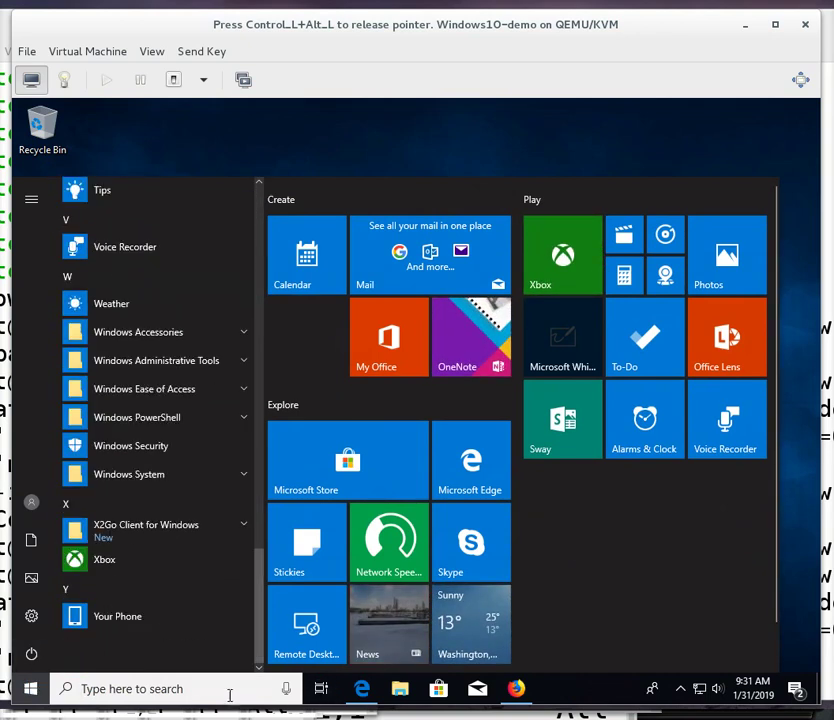
{"action": "left_click", "coordinate": [137, 531]}
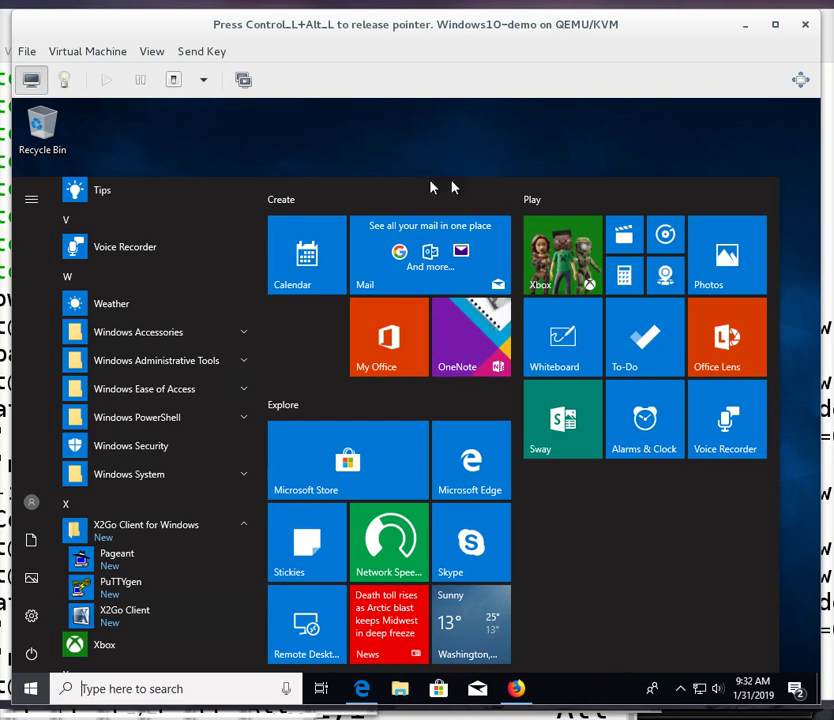
{"action": "left_click", "coordinate": [326, 129]}
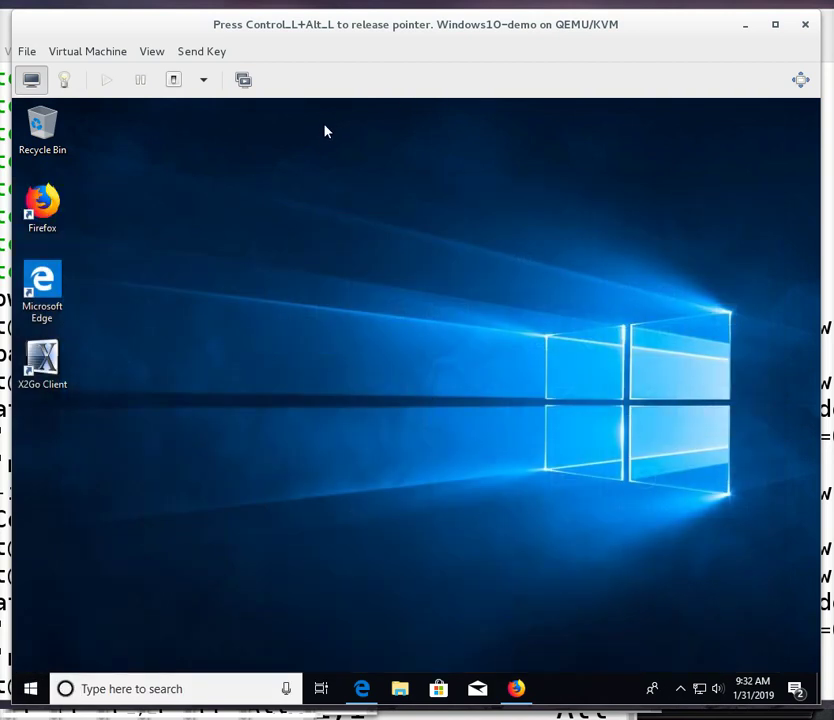
Launch X2Go Client and allow sshd.exe and pulseaudio.exe through Windows Defender Firewall on private networks
{"action": "double_click", "coordinate": [49, 372]}
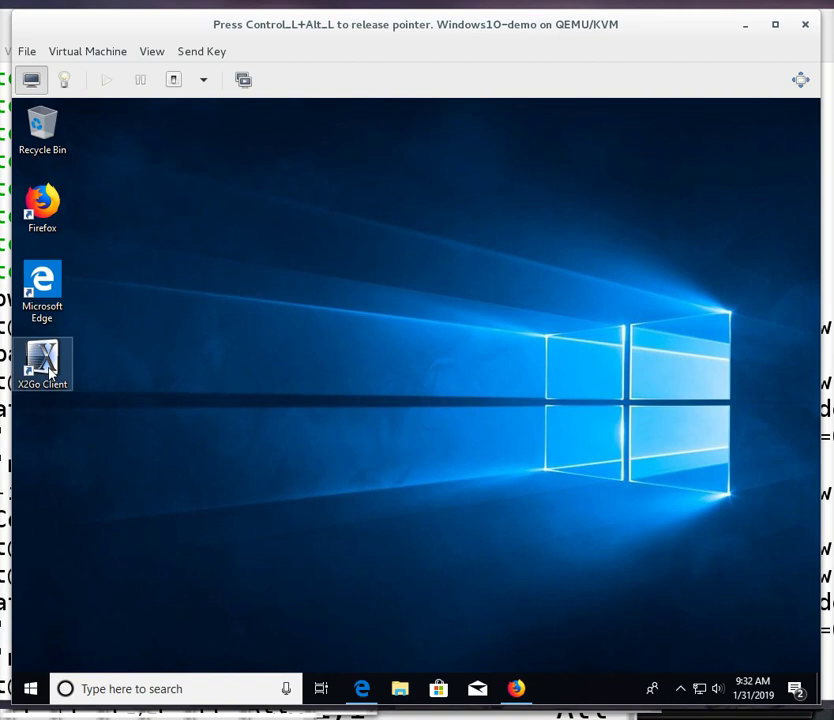
{"action": "double_click", "coordinate": [52, 361]}
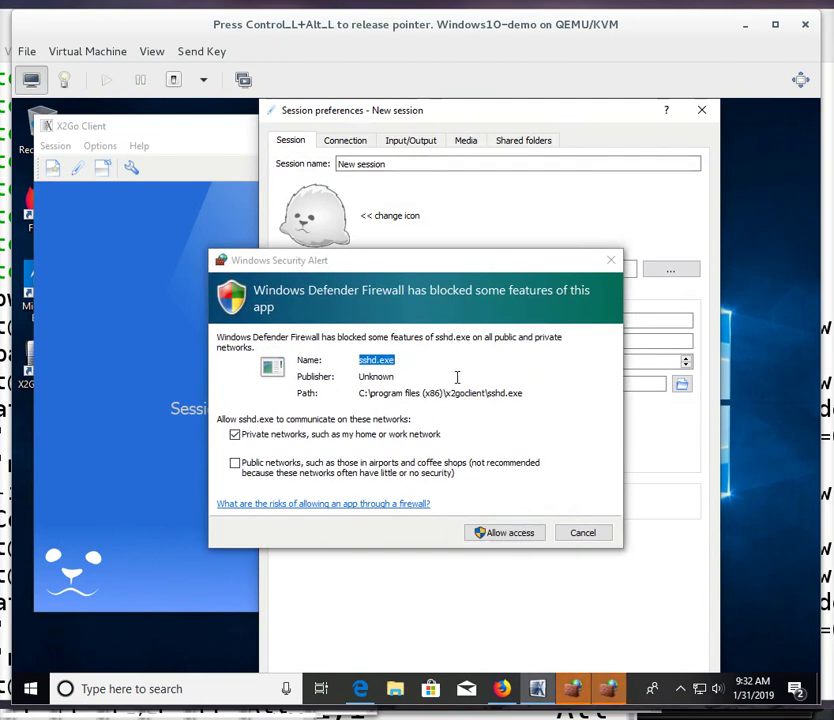
{"action": "left_click", "coordinate": [513, 535]}
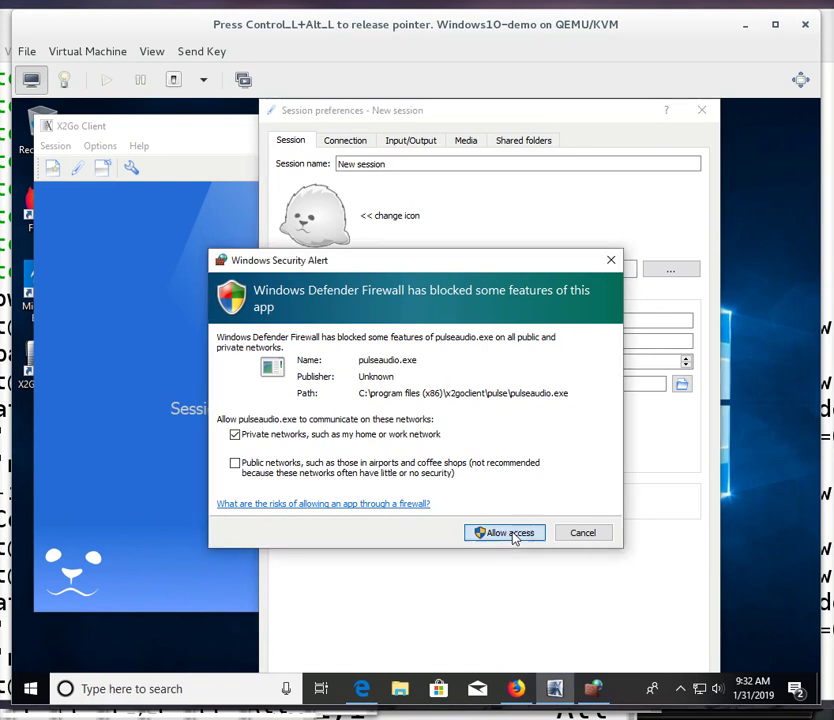
{"action": "left_click", "coordinate": [513, 535]}
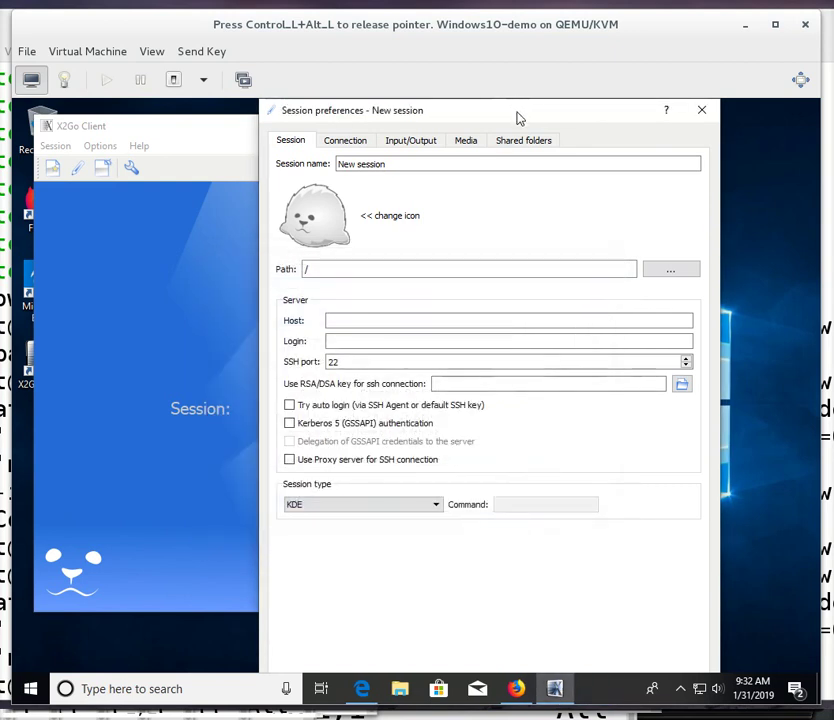
Name the new session ECE x2g0, set its host to ece-x2go.cc.lehigh.edu and enter the account's login name
{"action": "left_click_drag", "start_coordinate": [520, 115], "coordinate": [512, 160]}
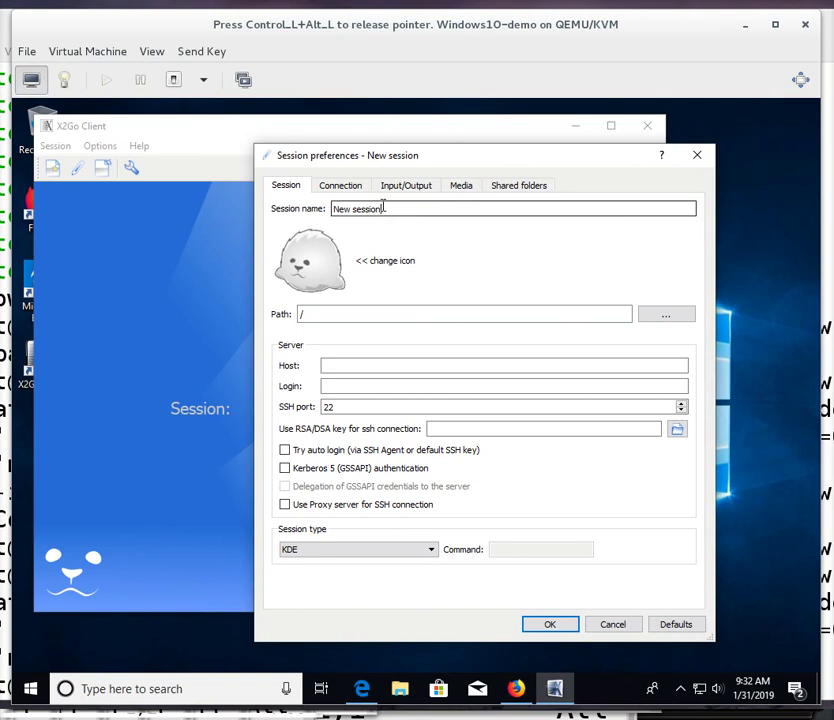
{"action": "key", "text": "BackSpace"}
{"action": "key", "text": "BackSpace"}
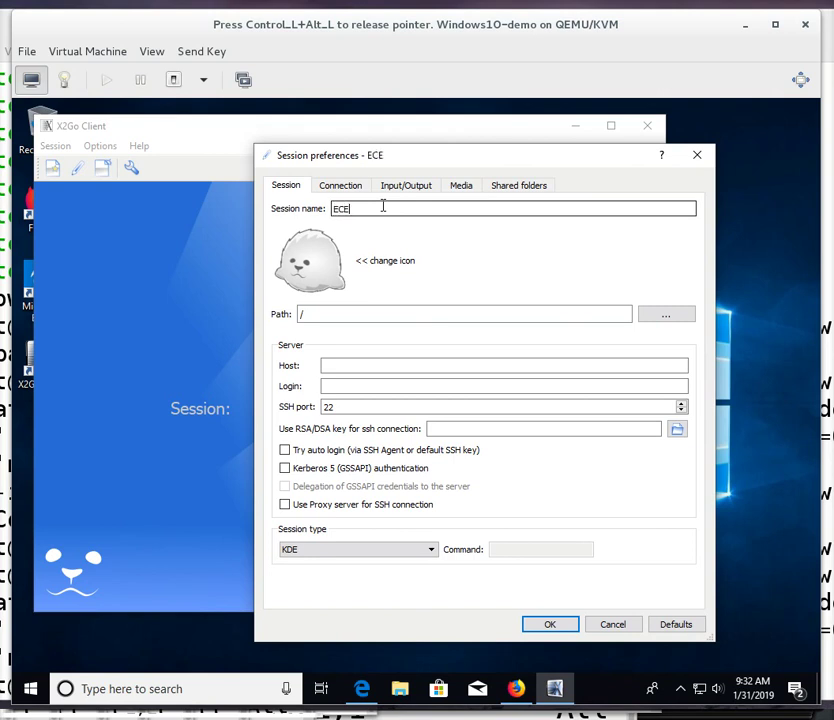
{"action": "type", "text": "ECE x2g0"}
{"action": "left_click", "coordinate": [341, 364]}
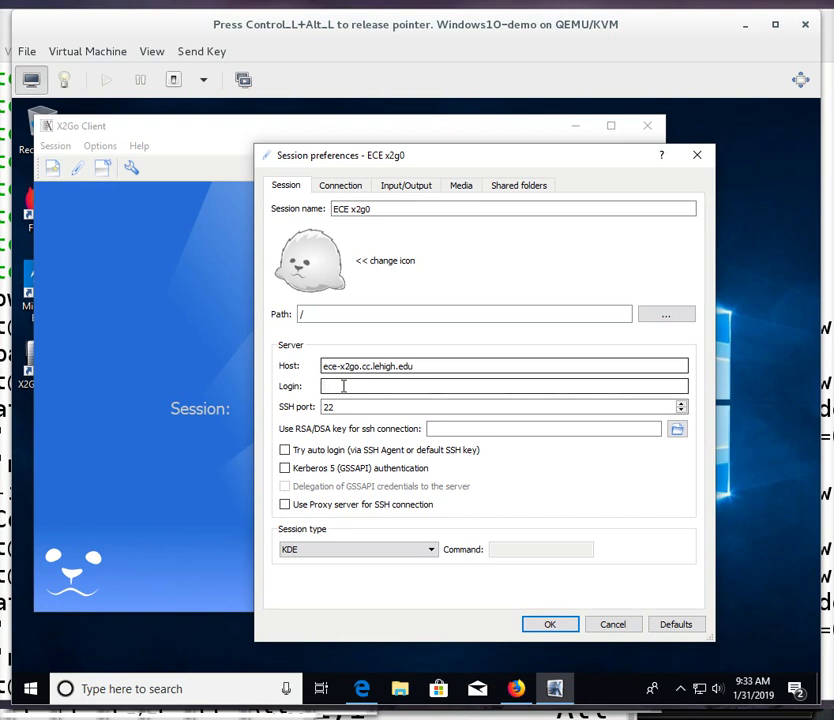
{"action": "type", "text": "dpm3"}
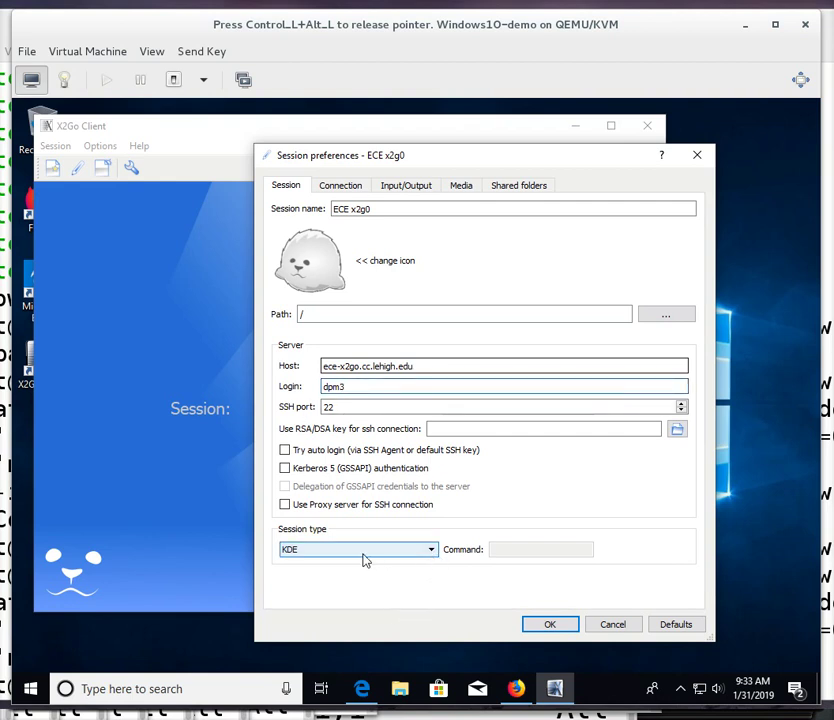
Set the session type to MATE and save the session preferences
{"action": "left_click", "coordinate": [433, 552]}
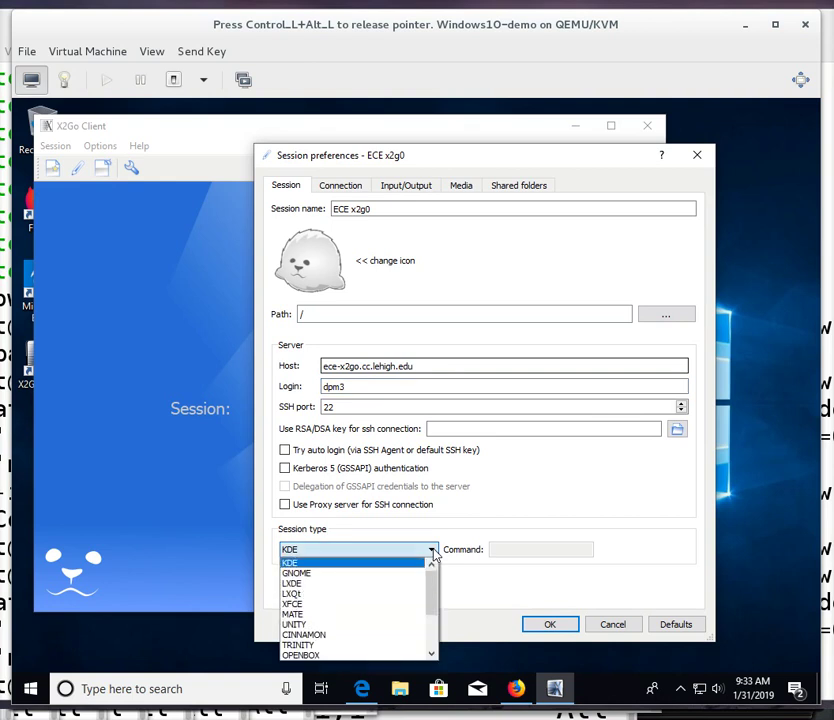
{"action": "left_click", "coordinate": [312, 619]}
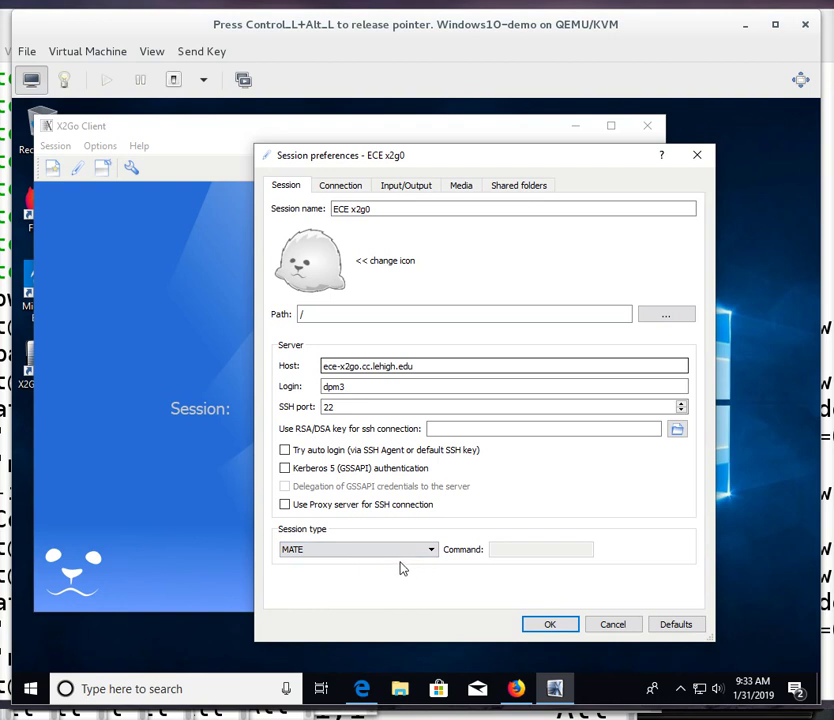
{"action": "left_click", "coordinate": [550, 625]}
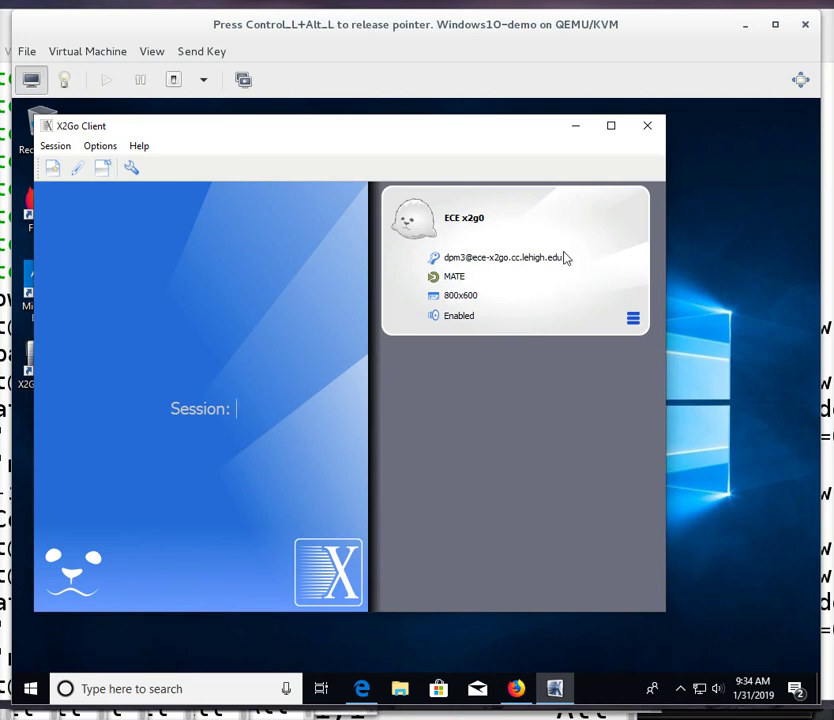
Log in to the ECE x2g0 session with the account password and trust the server's host key
{"action": "left_click", "coordinate": [474, 228]}
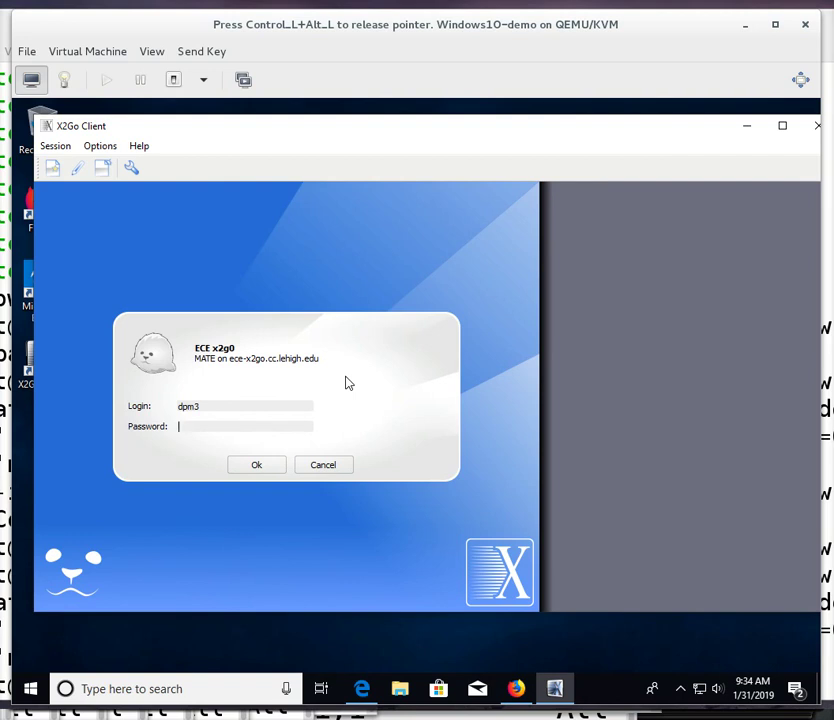
{"action": "type", "text": "************"}
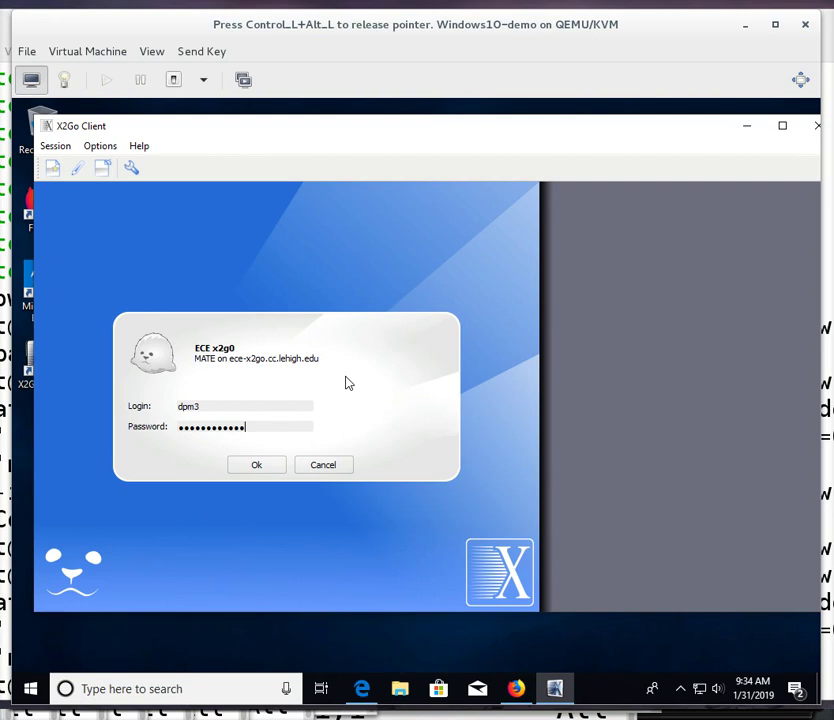
{"action": "left_click", "coordinate": [260, 466]}
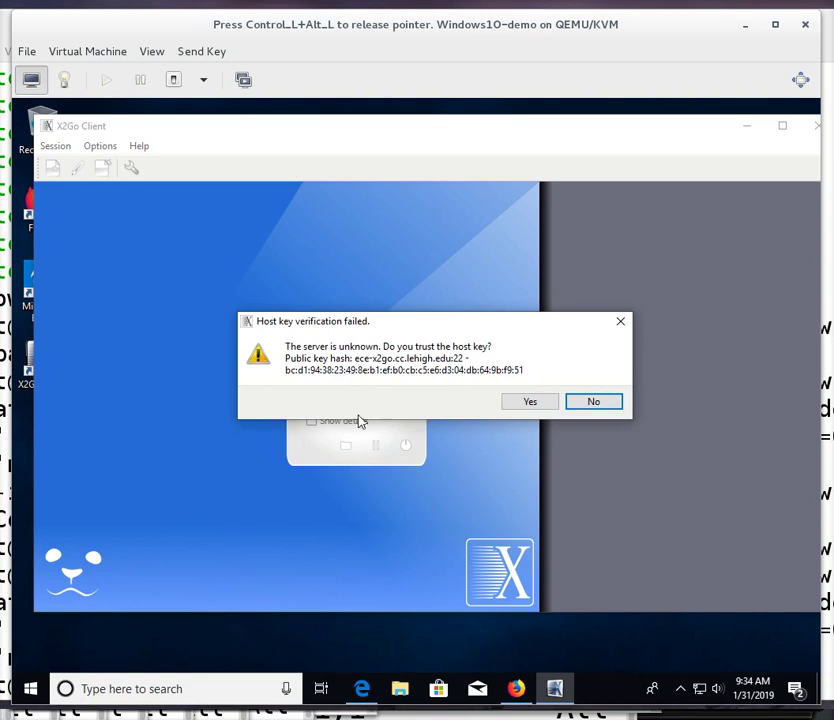
{"action": "left_click", "coordinate": [516, 402]}
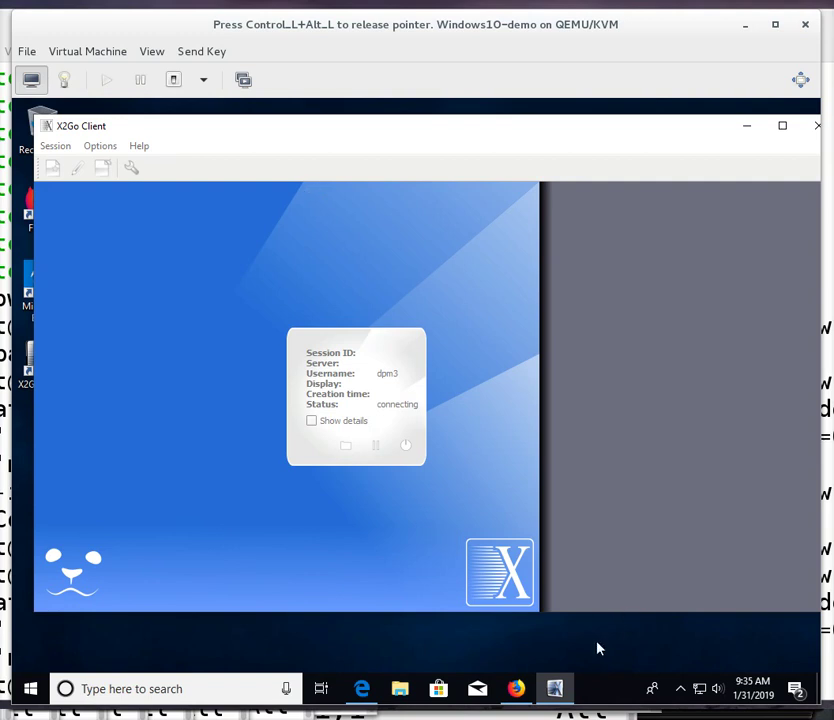
Allow VcXsrv windows xserver through the firewall on private networks, and bring the remote session window fully into view in front of X2Go Client
{"action": "mouse_move", "coordinate": [553, 688]}
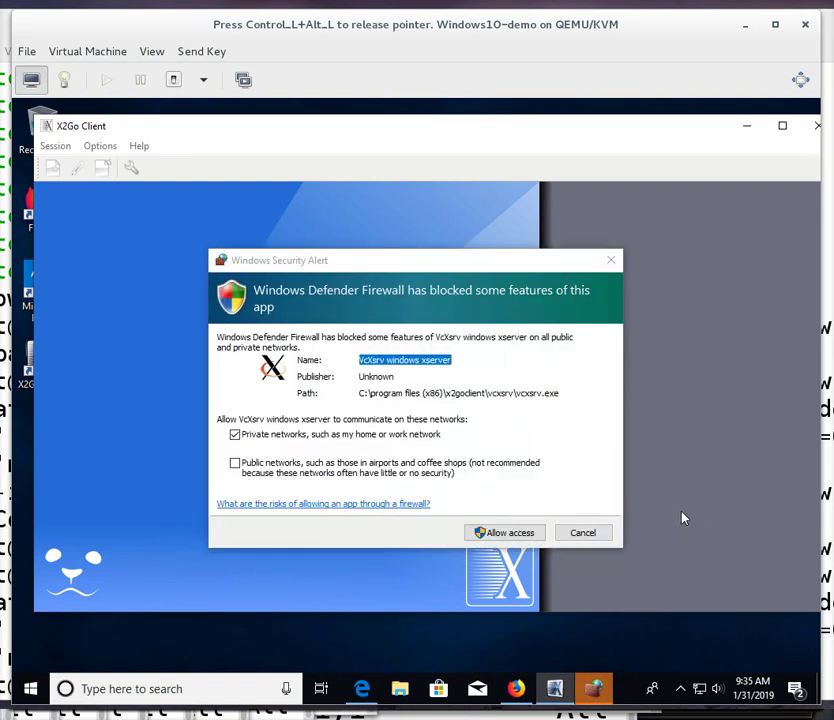
{"action": "left_click", "coordinate": [515, 537]}
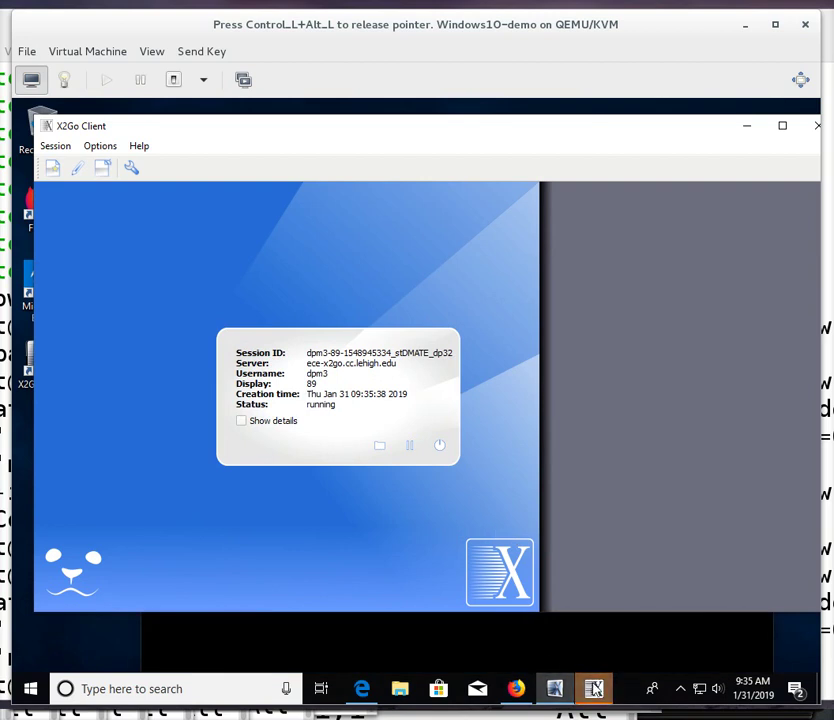
{"action": "mouse_move", "coordinate": [596, 692]}
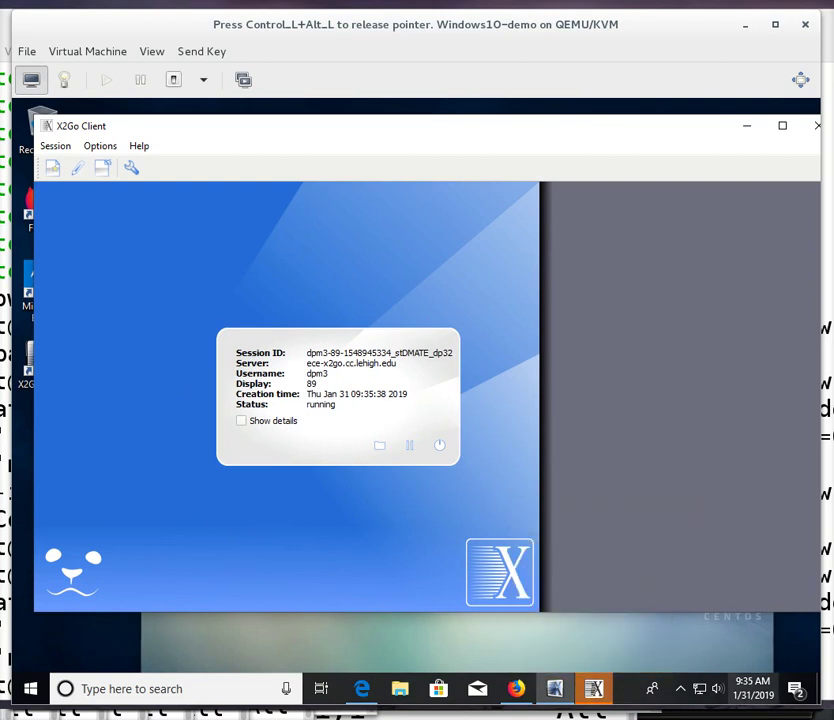
{"action": "left_click", "coordinate": [594, 690]}
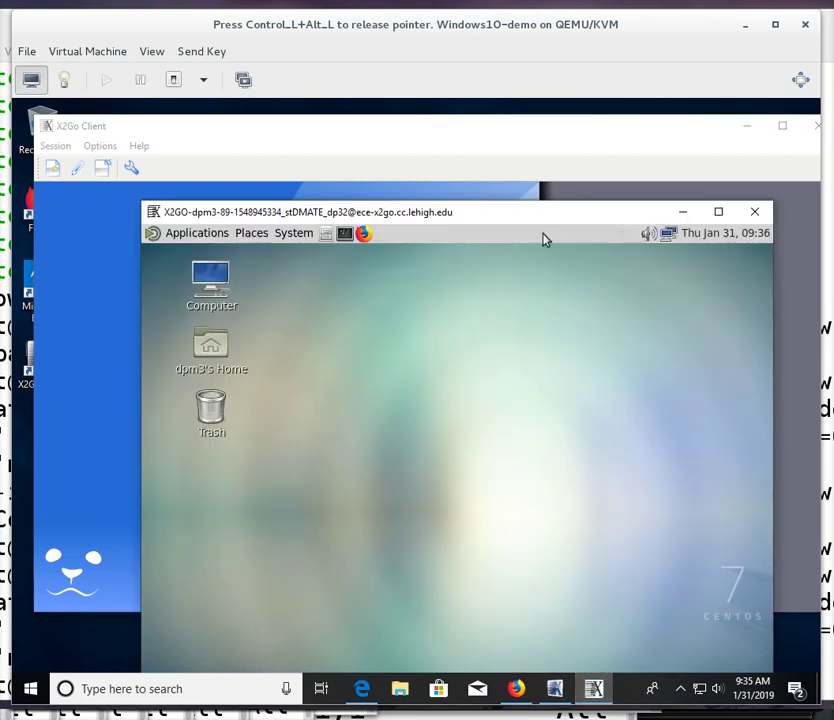
{"action": "left_click_drag", "start_coordinate": [564, 218], "coordinate": [477, 143]}
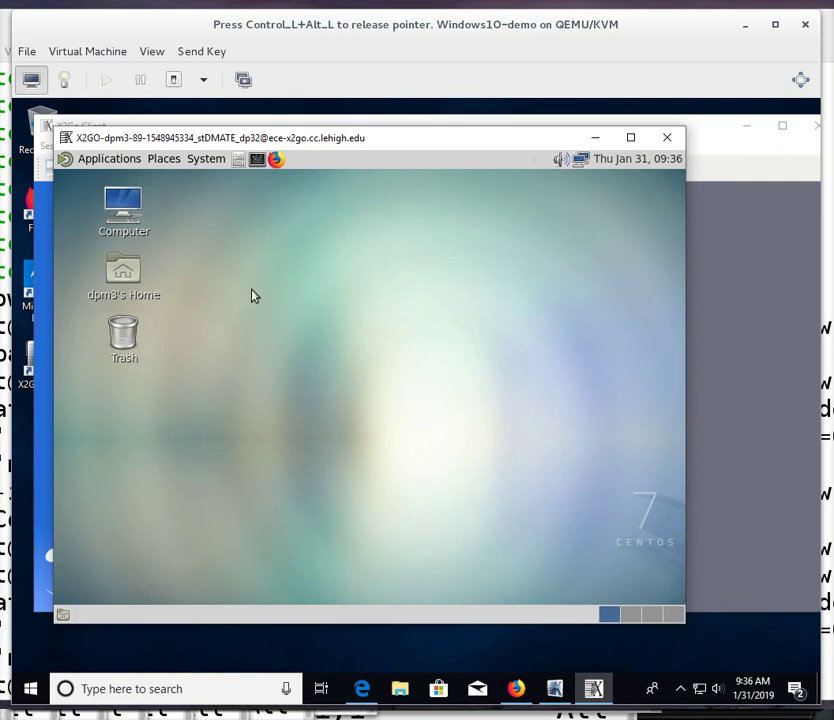
Add a launcher for Terminal from the System Tools applications to the remote MATE desktop
{"action": "left_click", "coordinate": [110, 162]}
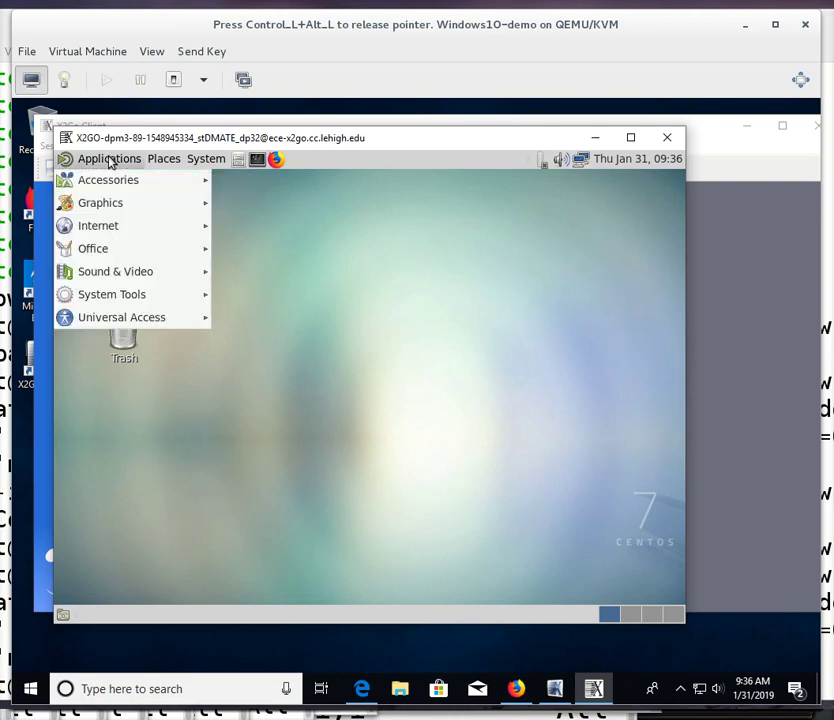
{"action": "mouse_move", "coordinate": [113, 186]}
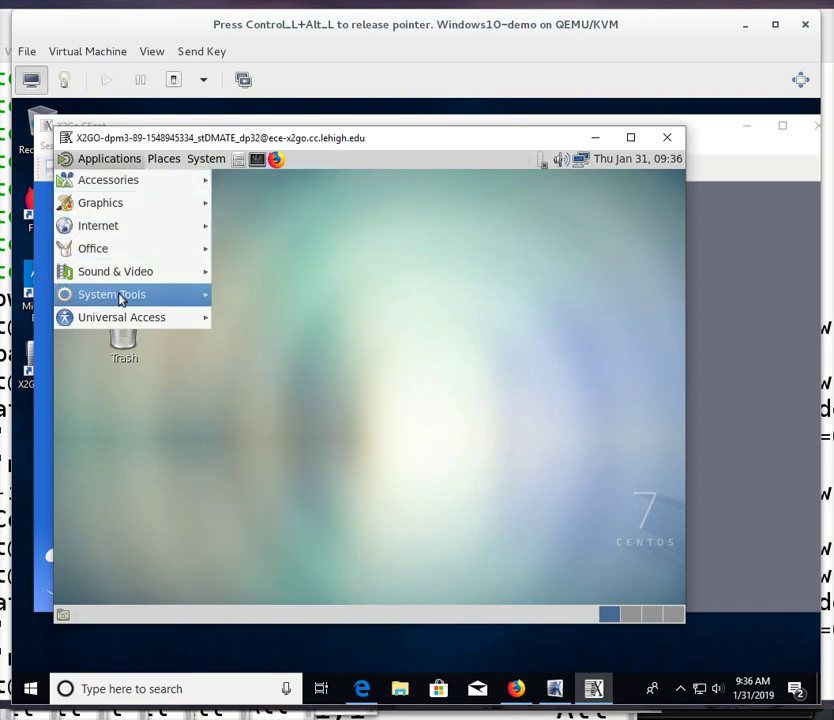
{"action": "mouse_move", "coordinate": [120, 297]}
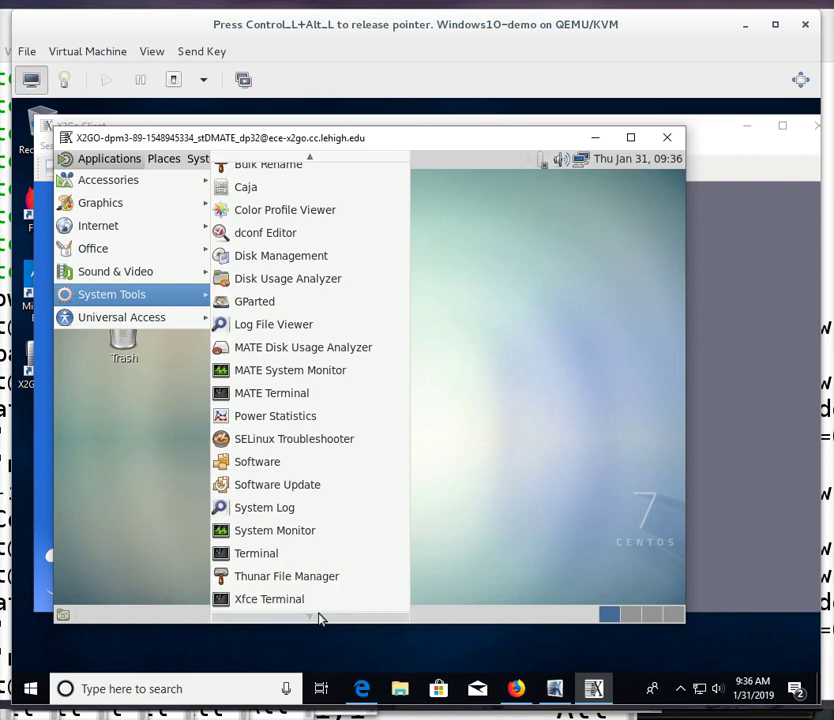
{"action": "right_click", "coordinate": [257, 560]}
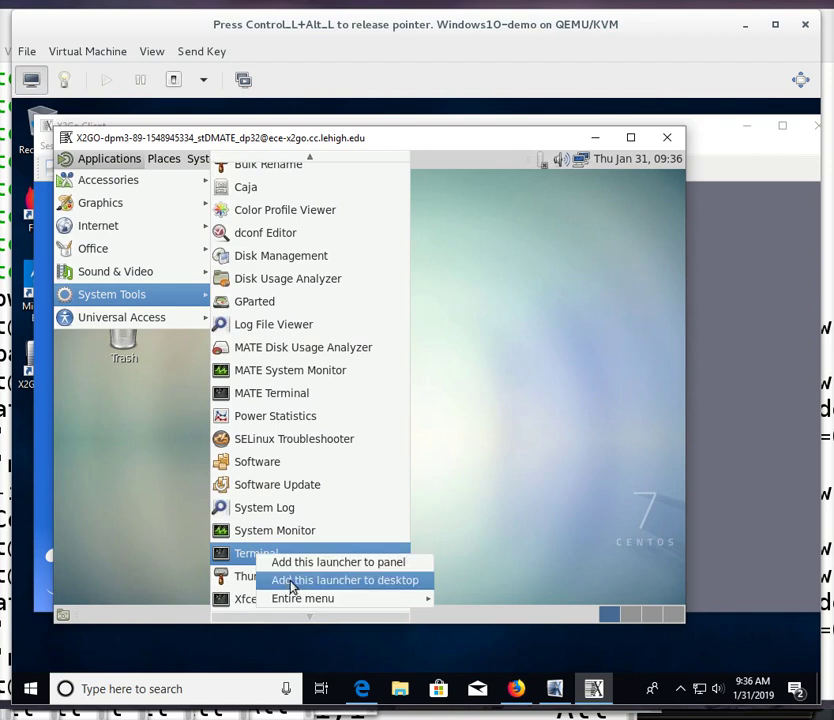
{"action": "left_click", "coordinate": [291, 587]}
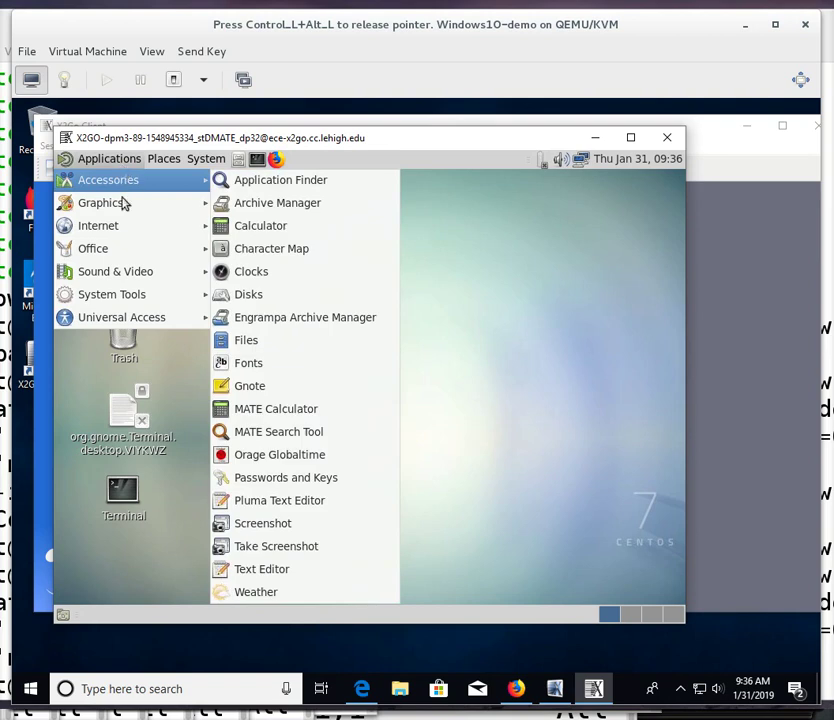
{"action": "mouse_move", "coordinate": [128, 297]}
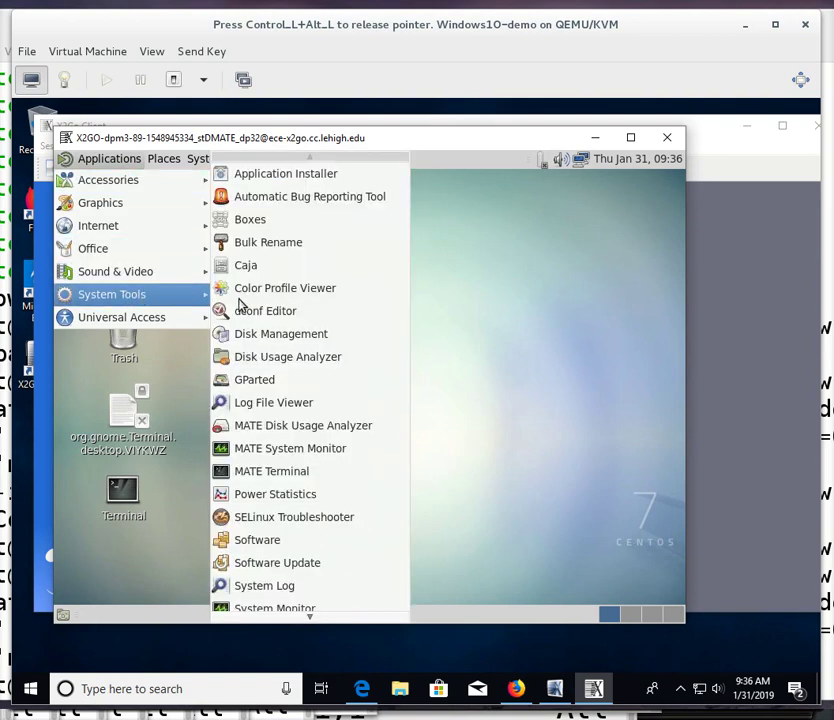
{"action": "mouse_move", "coordinate": [289, 618]}
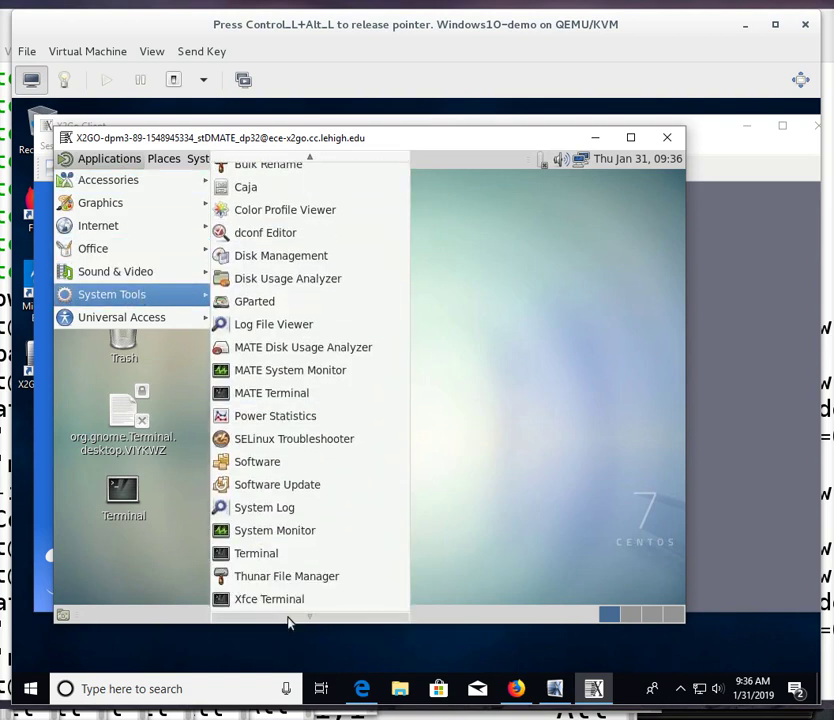
{"action": "right_click", "coordinate": [272, 556]}
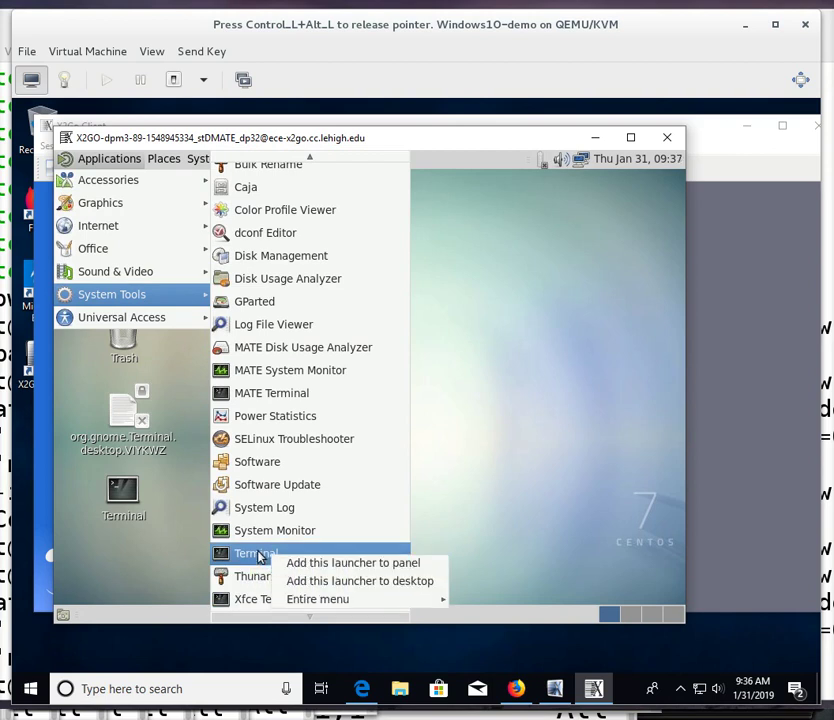
{"action": "key", "text": "Escape"}
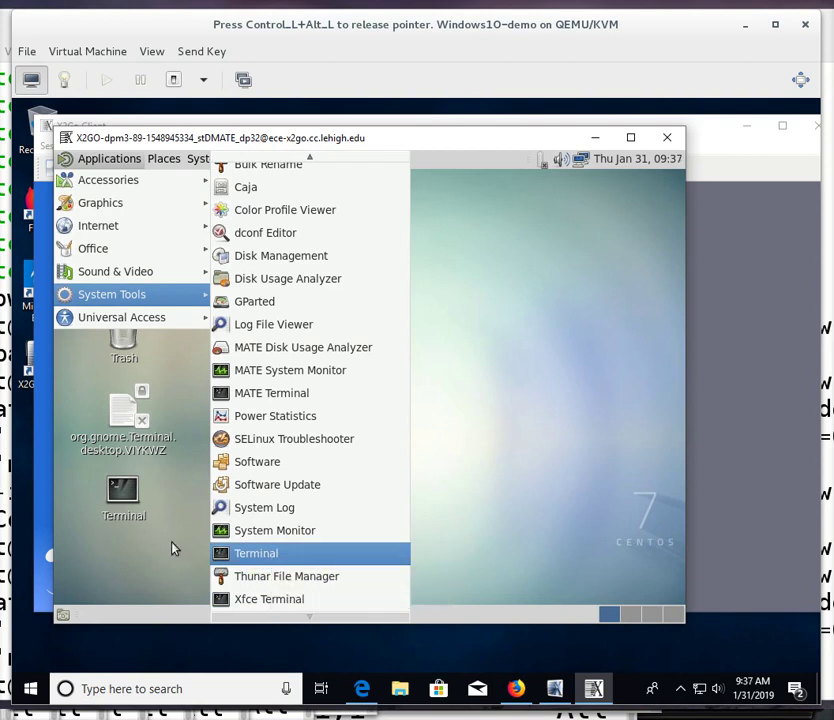
{"action": "left_click", "coordinate": [172, 548]}
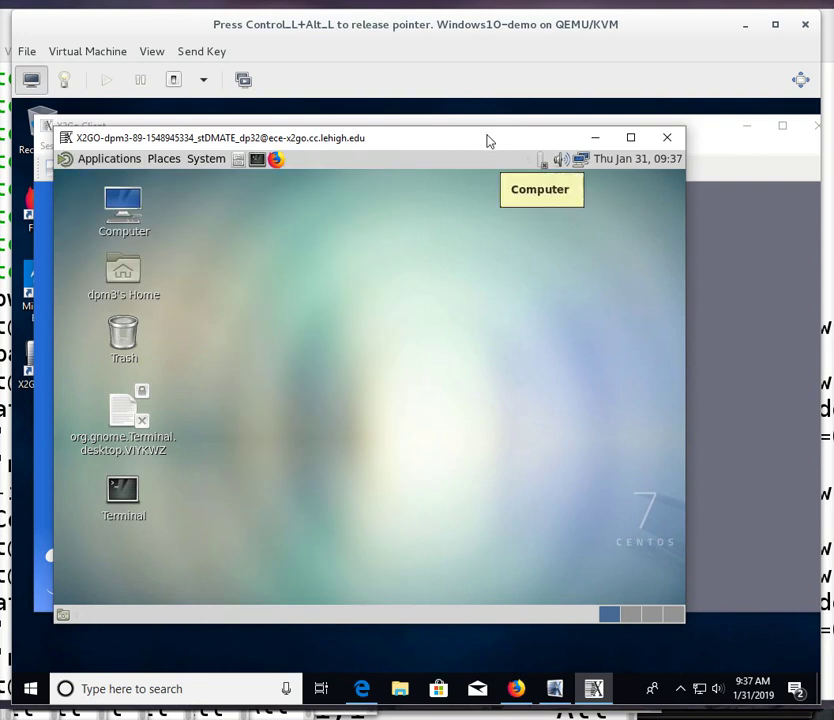
Move and enlarge the remote session window to nearly fill the Windows desktop, and release the pointer from the virtual machine
{"action": "left_click_drag", "start_coordinate": [487, 141], "coordinate": [456, 127]}
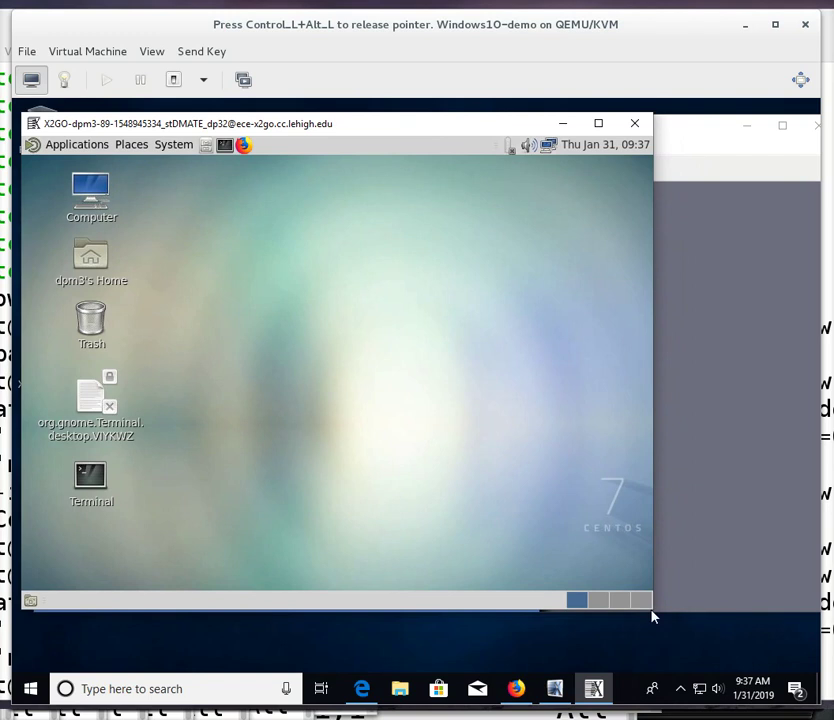
{"action": "left_click_drag", "start_coordinate": [651, 611], "coordinate": [800, 657]}
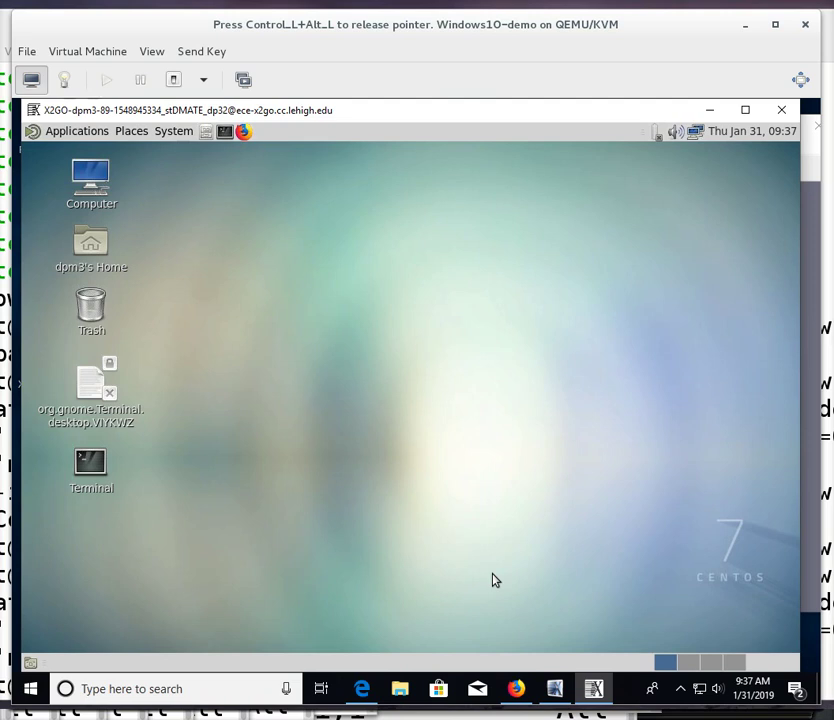
{"action": "key", "text": "ctrl+alt"}
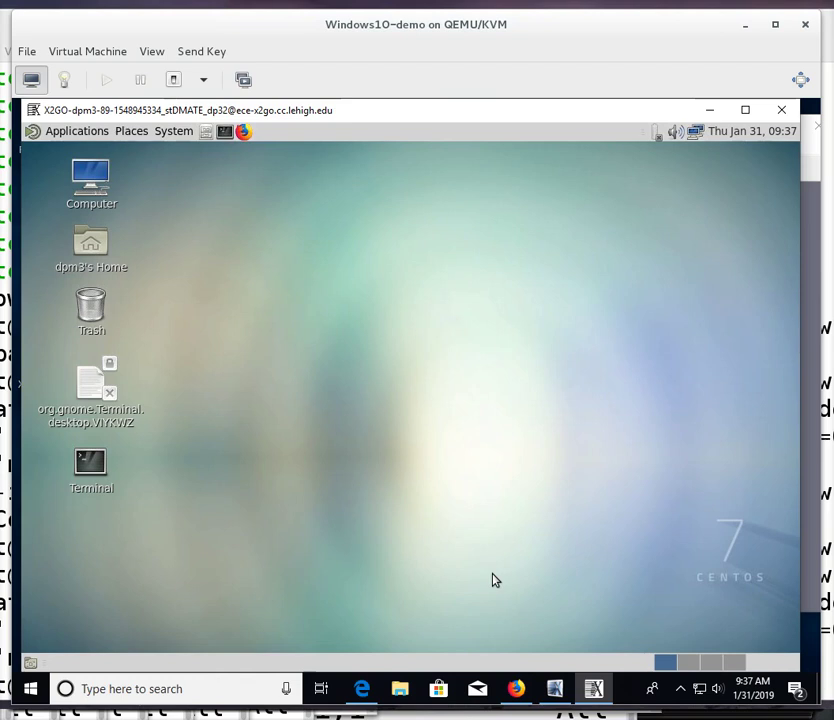